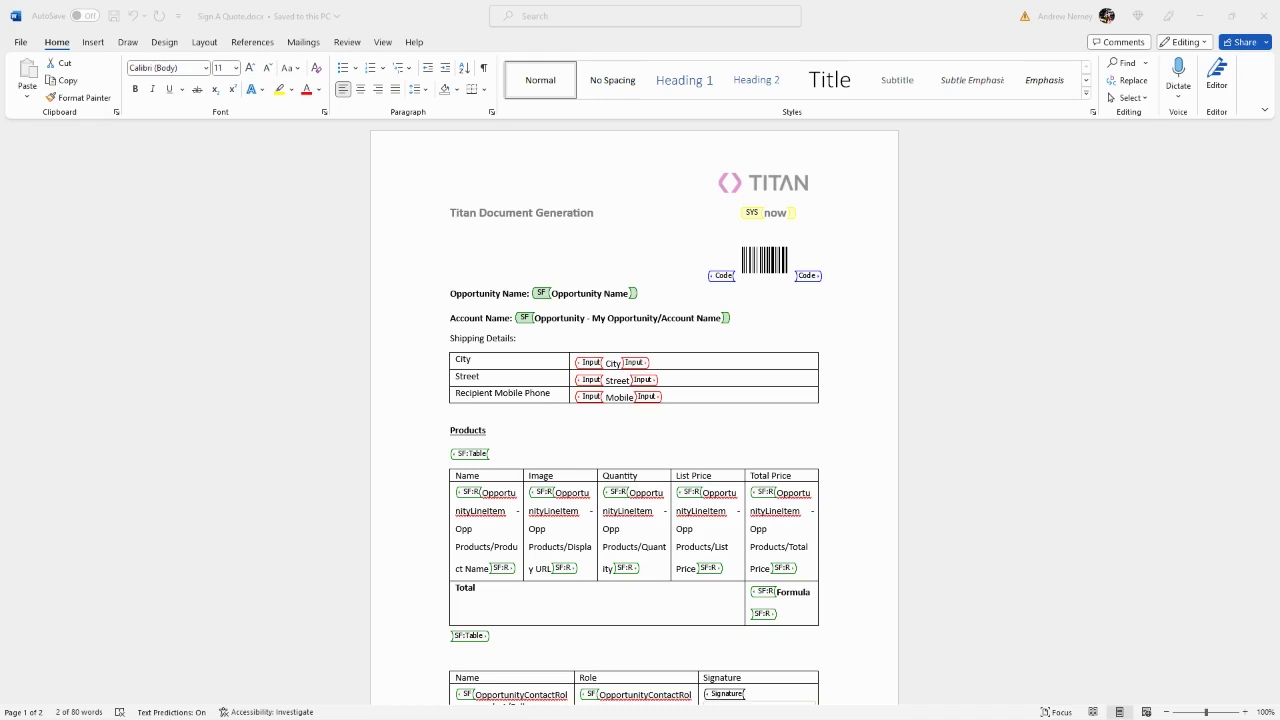
# Step: Search the Office Add-ins store for 'formtitan' and add FormTitan- Salesforce composer
pyautogui.click(93, 42)
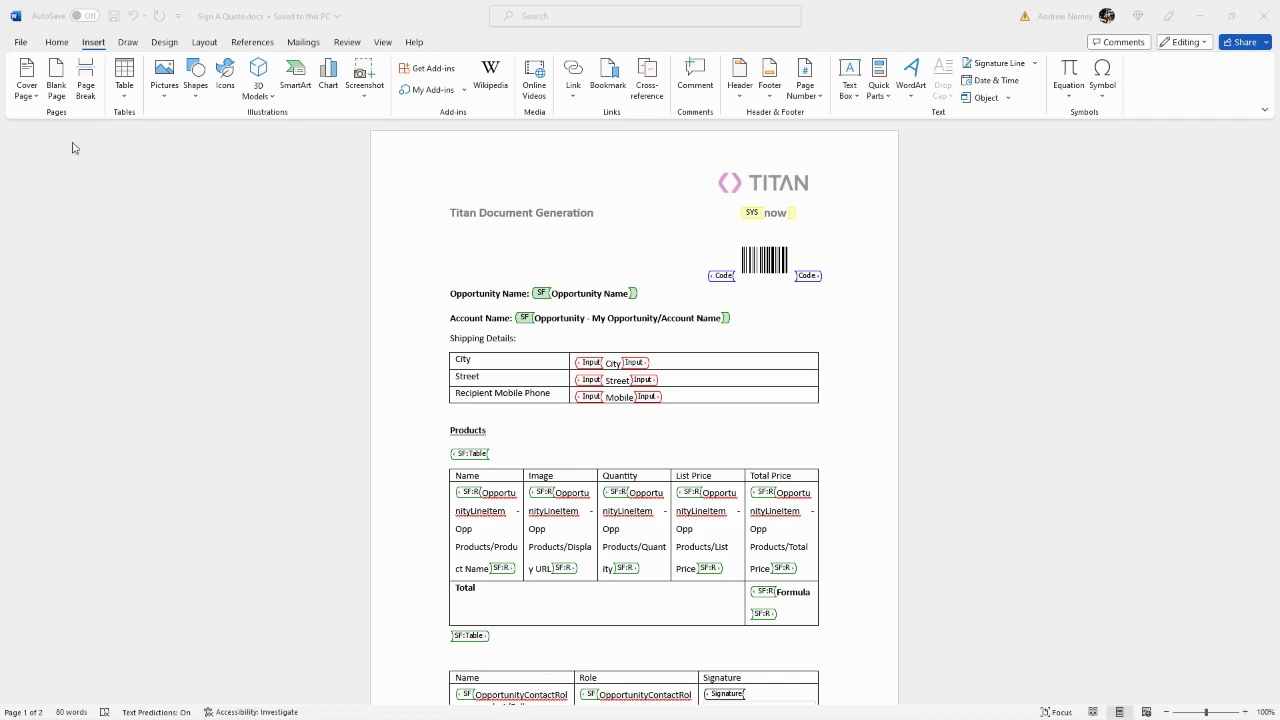
pyautogui.click(100, 47)
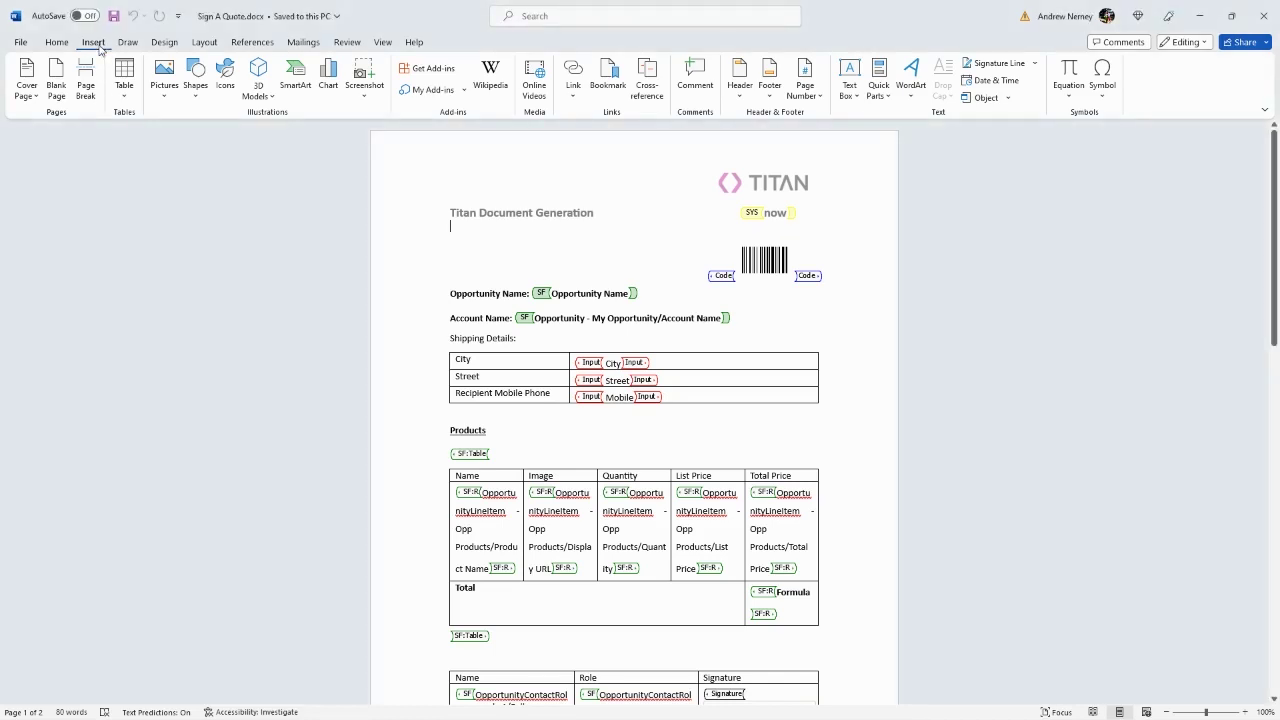
pyautogui.click(411, 68)
pyautogui.click(432, 173)
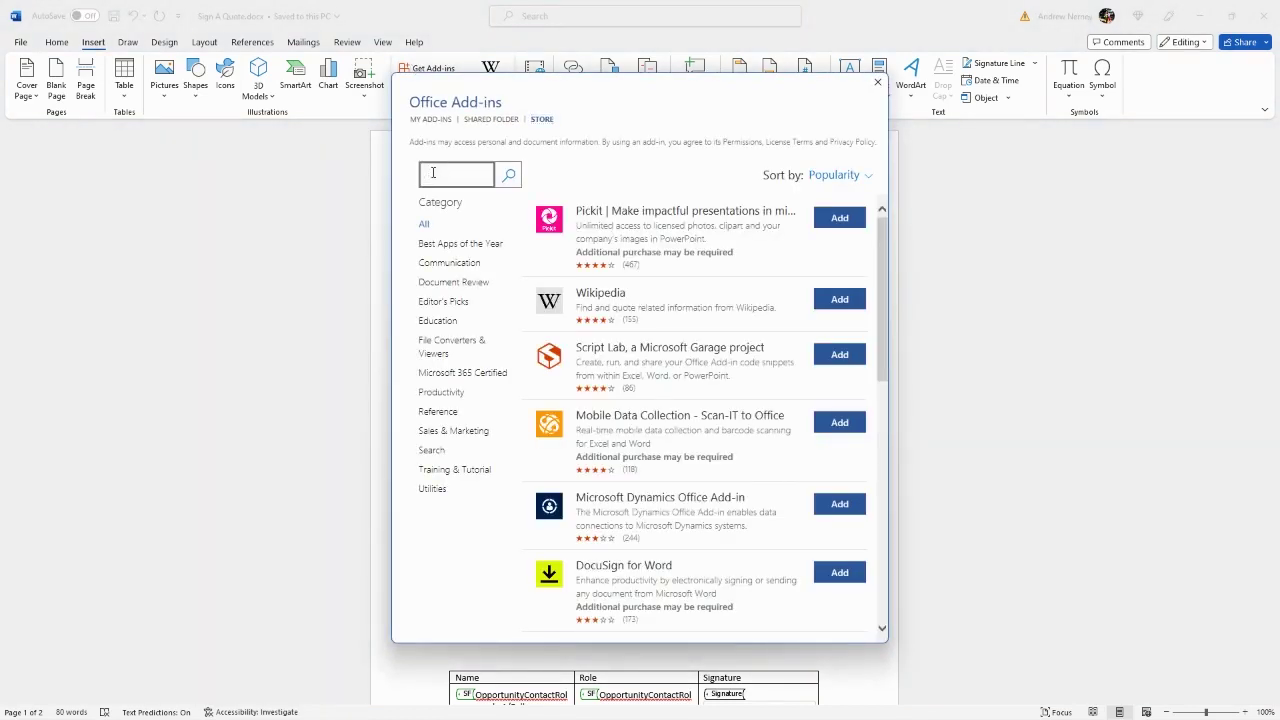
pyautogui.write('formtitan')
pyautogui.press('Return')
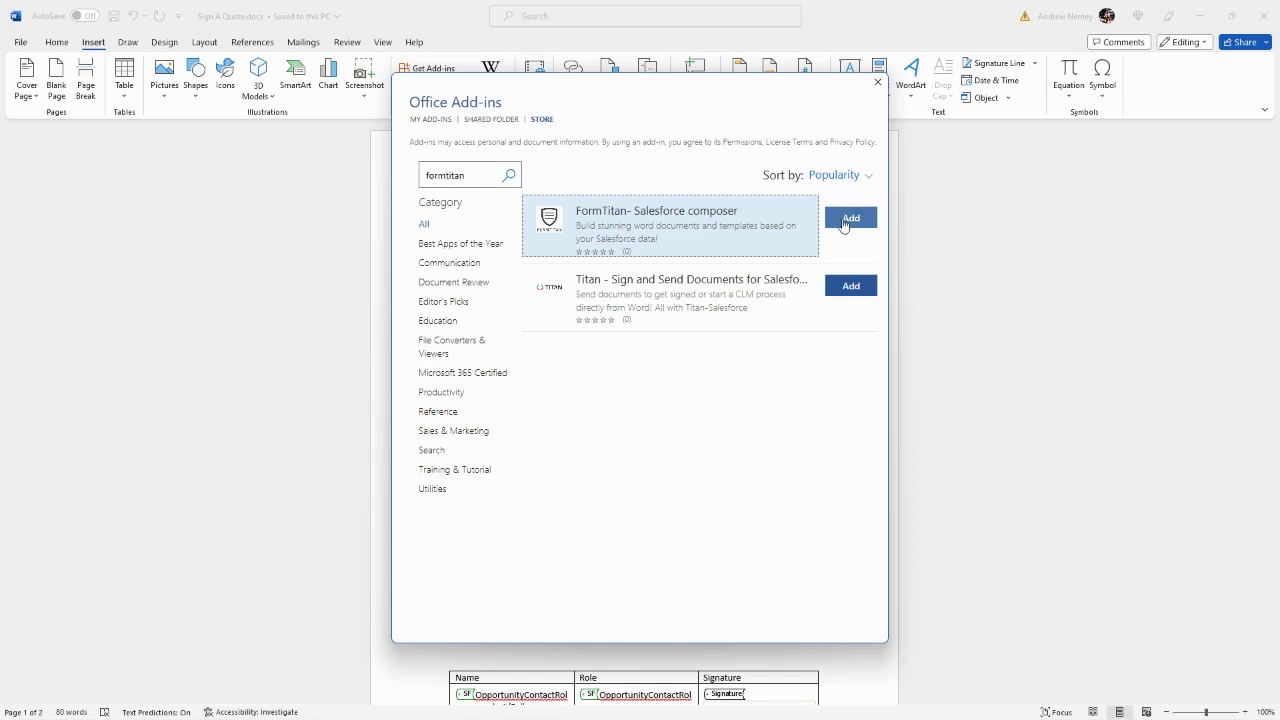
pyautogui.click(846, 220)
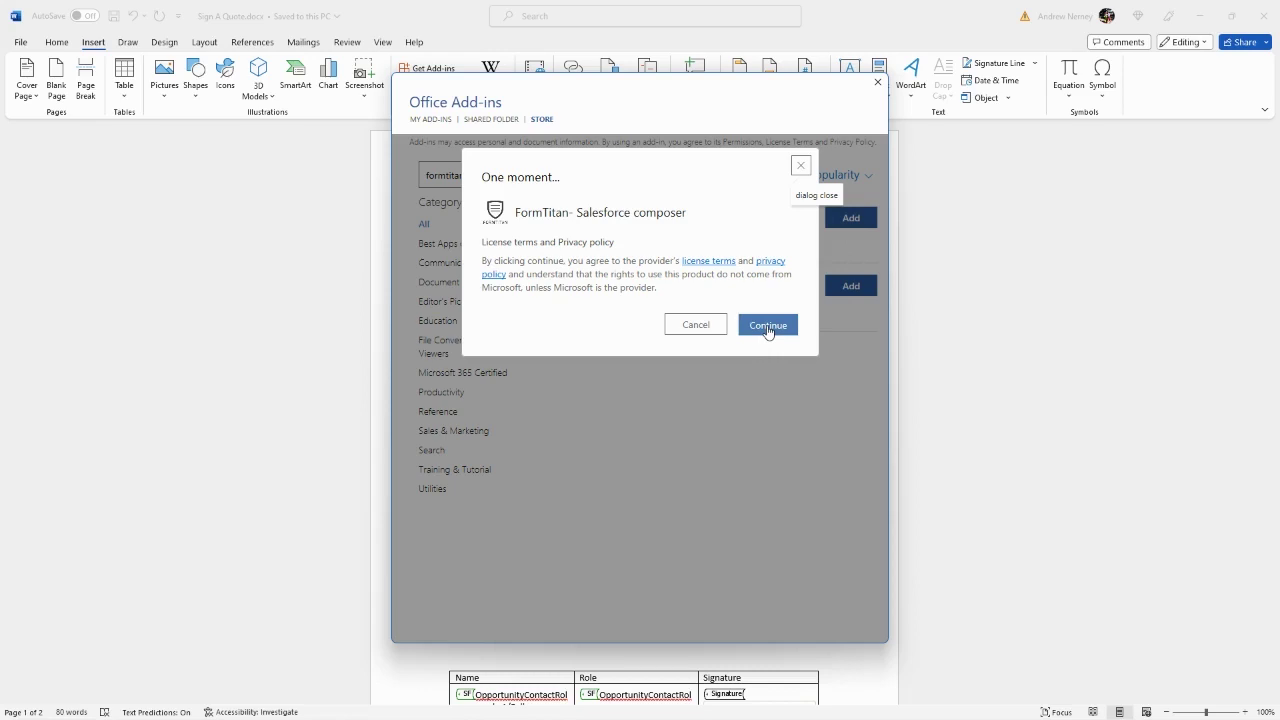
# Step: Accept the FormTitan license terms and open the Titan Word Composer pane from the FormTitan ribbon
pyautogui.click(767, 330)
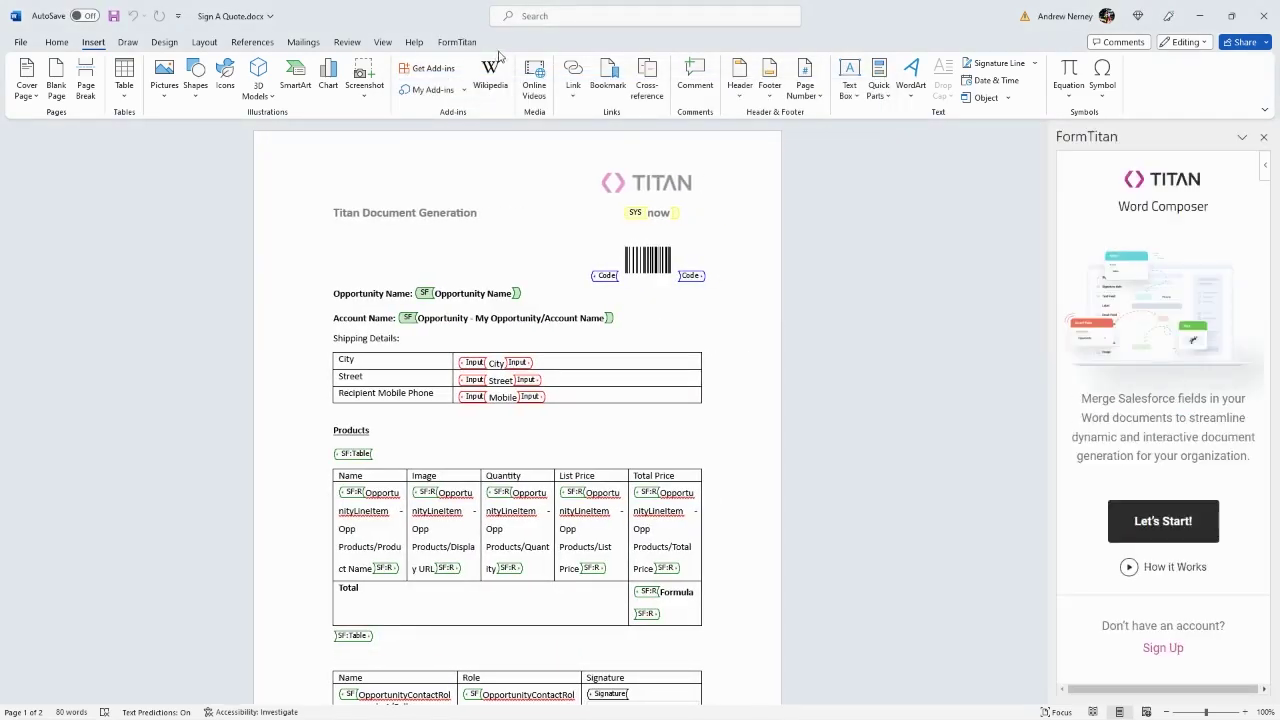
pyautogui.click(461, 48)
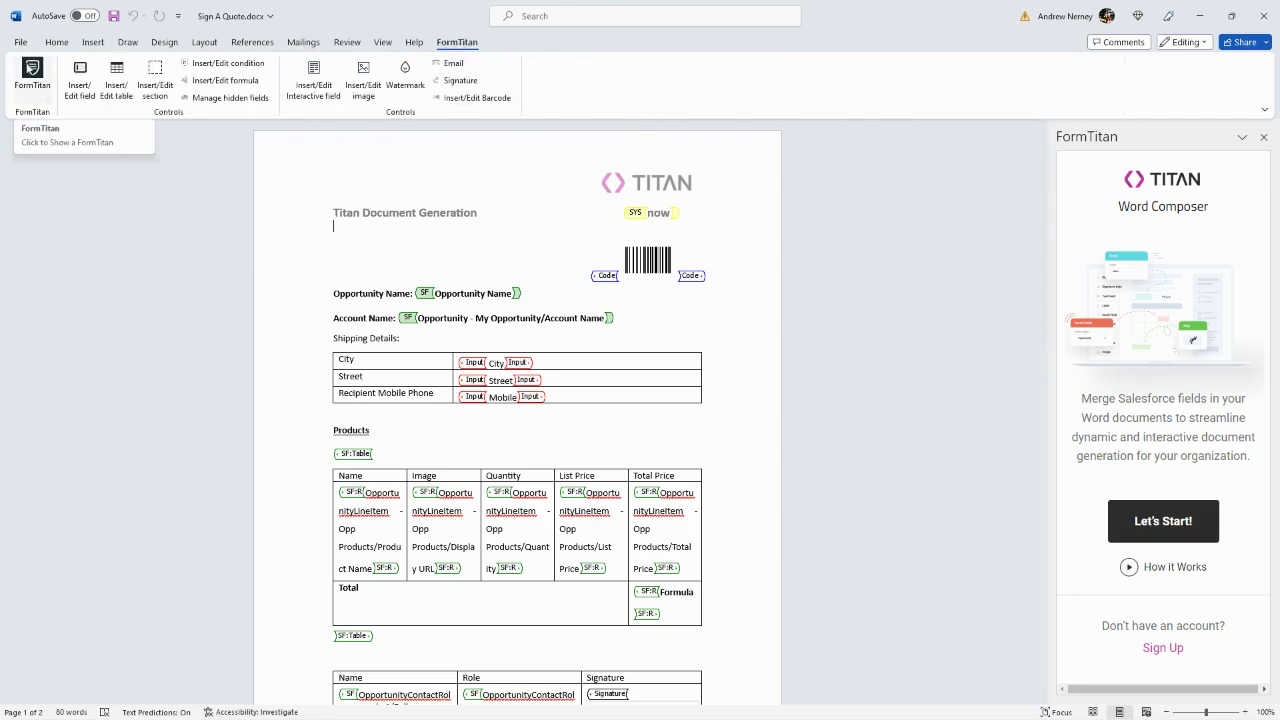
pyautogui.click(30, 68)
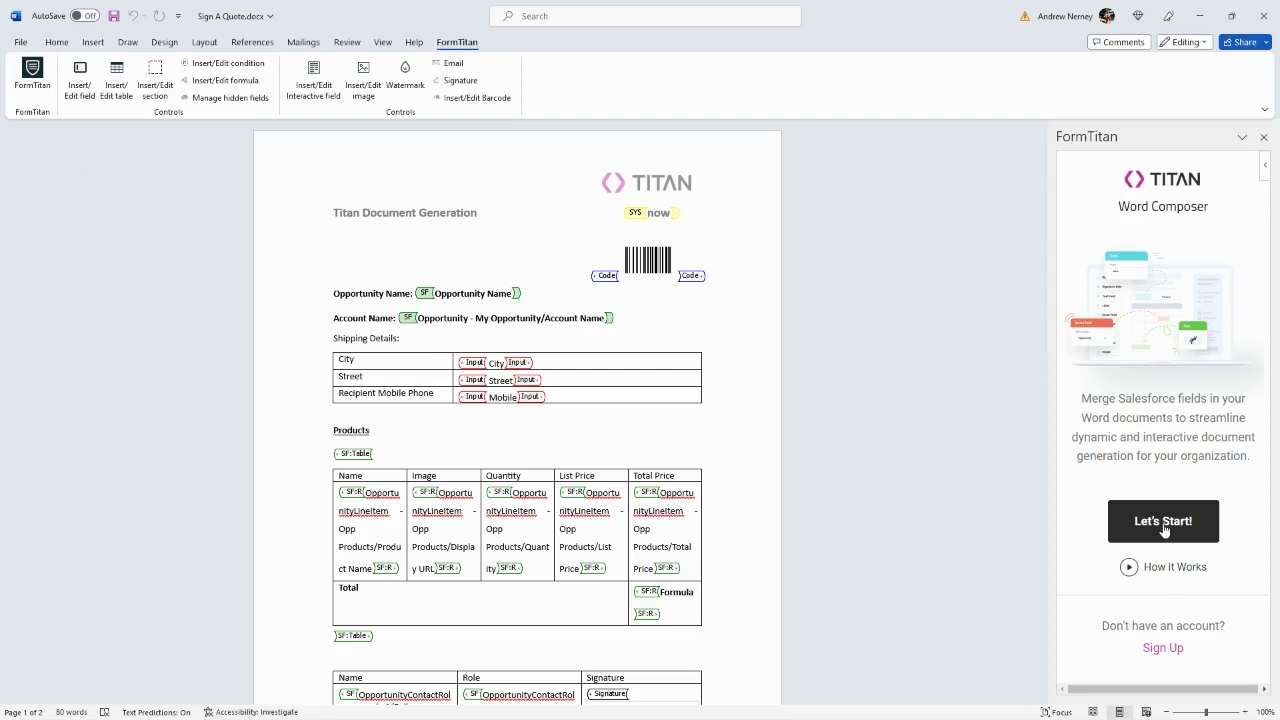
# Step: Sign in to FormTitan with the account e-mail and password, then choose the Titan environment
pyautogui.click(1163, 527)
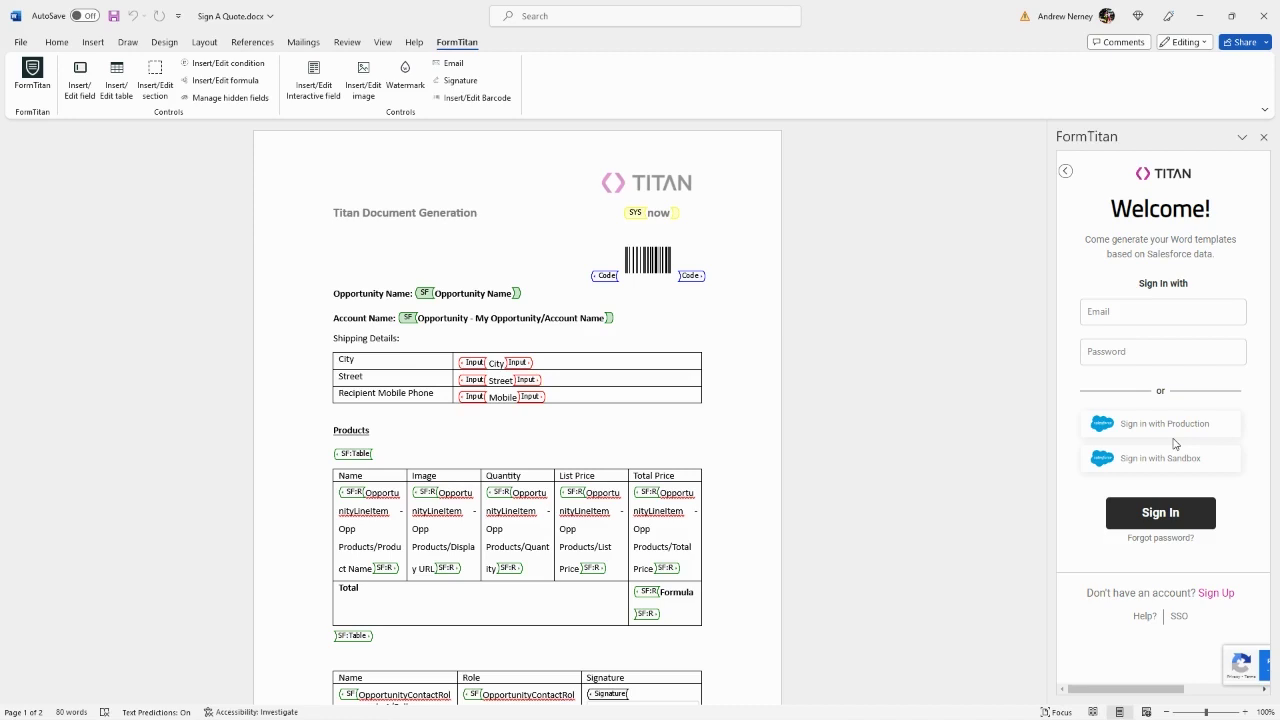
pyautogui.click(1128, 312)
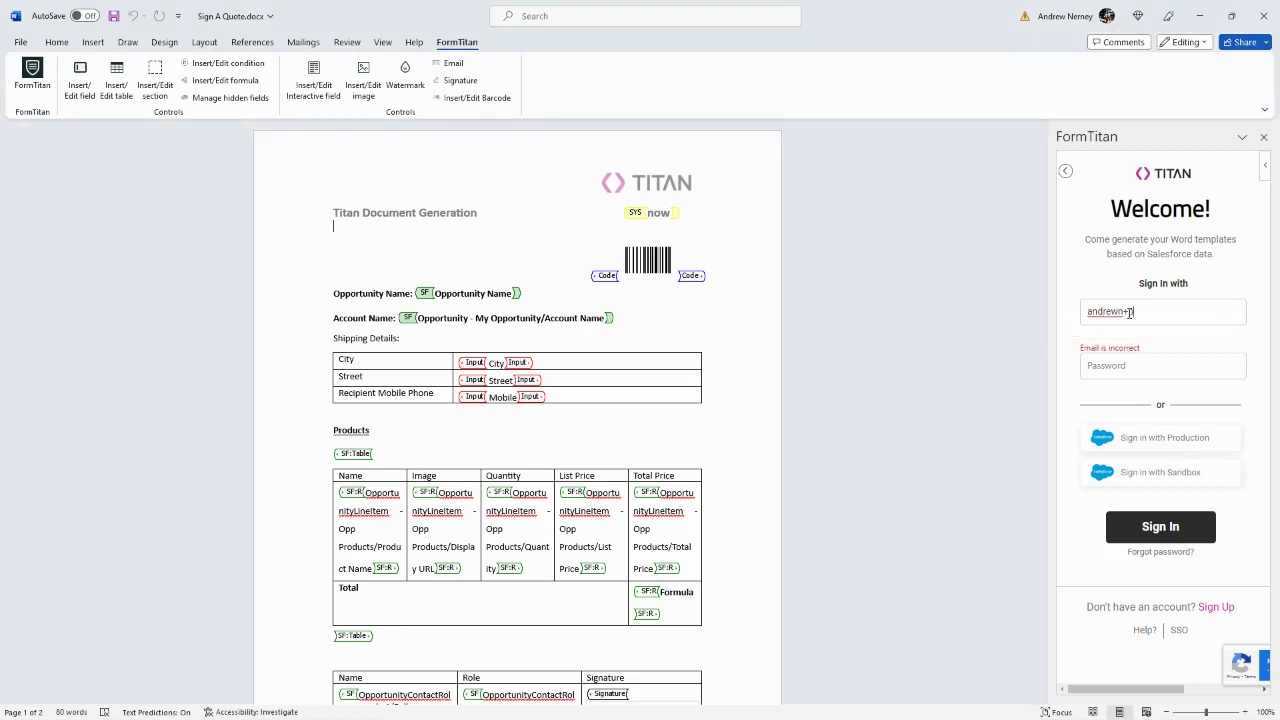
pyautogui.press('Tab')
pyautogui.hotkey('ctrl', 'v')
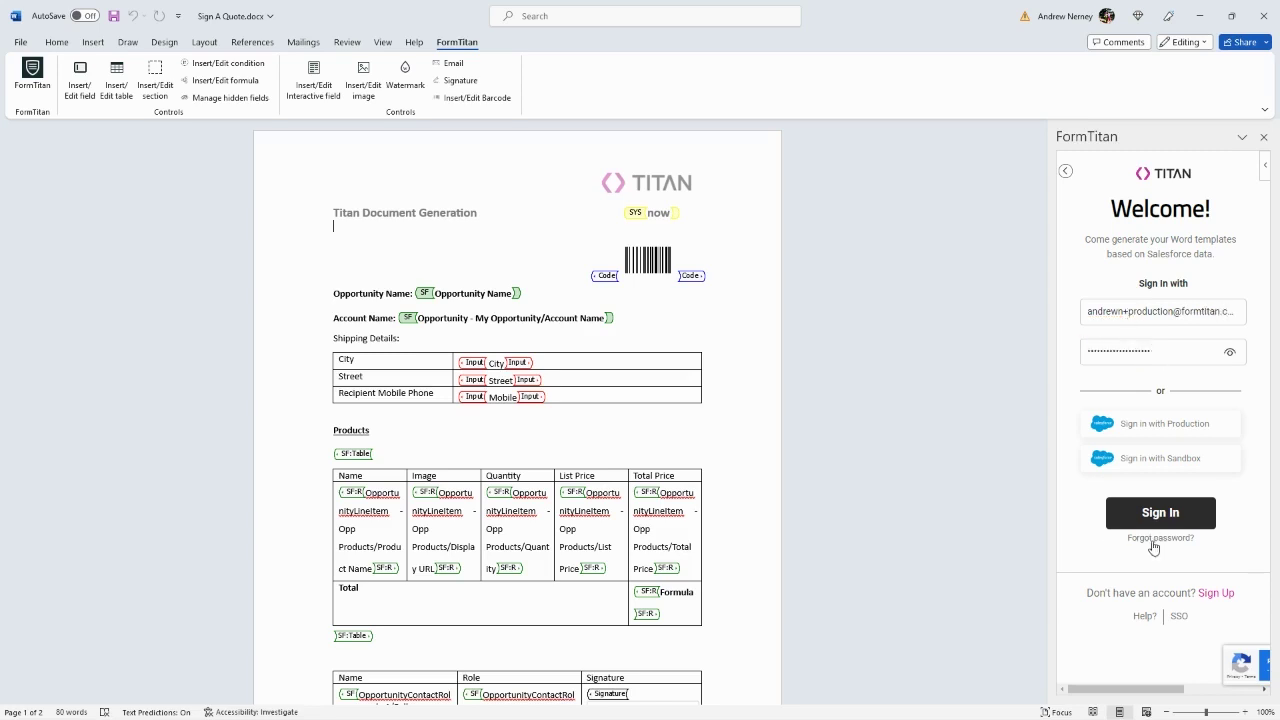
pyautogui.press('Return')
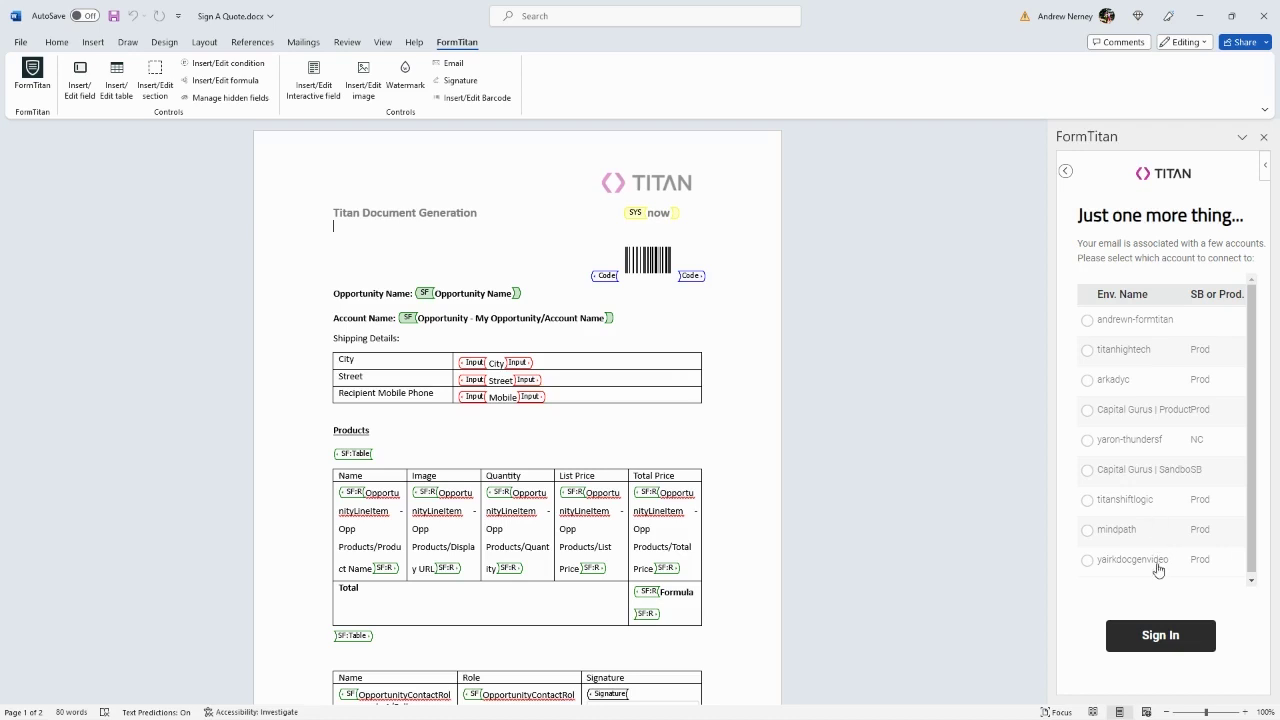
pyautogui.click(1088, 561)
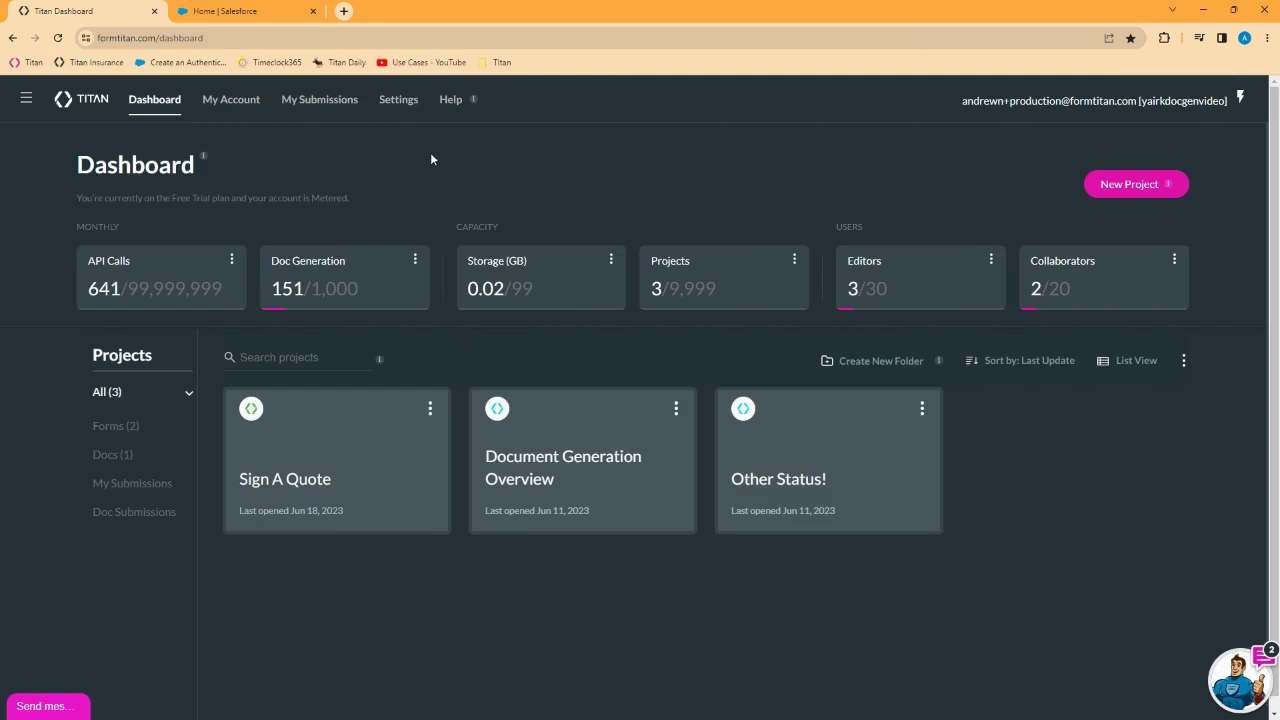
# Step: Show Titan's Document Generation settings with API access, API key and site URLs
pyautogui.click(398, 100)
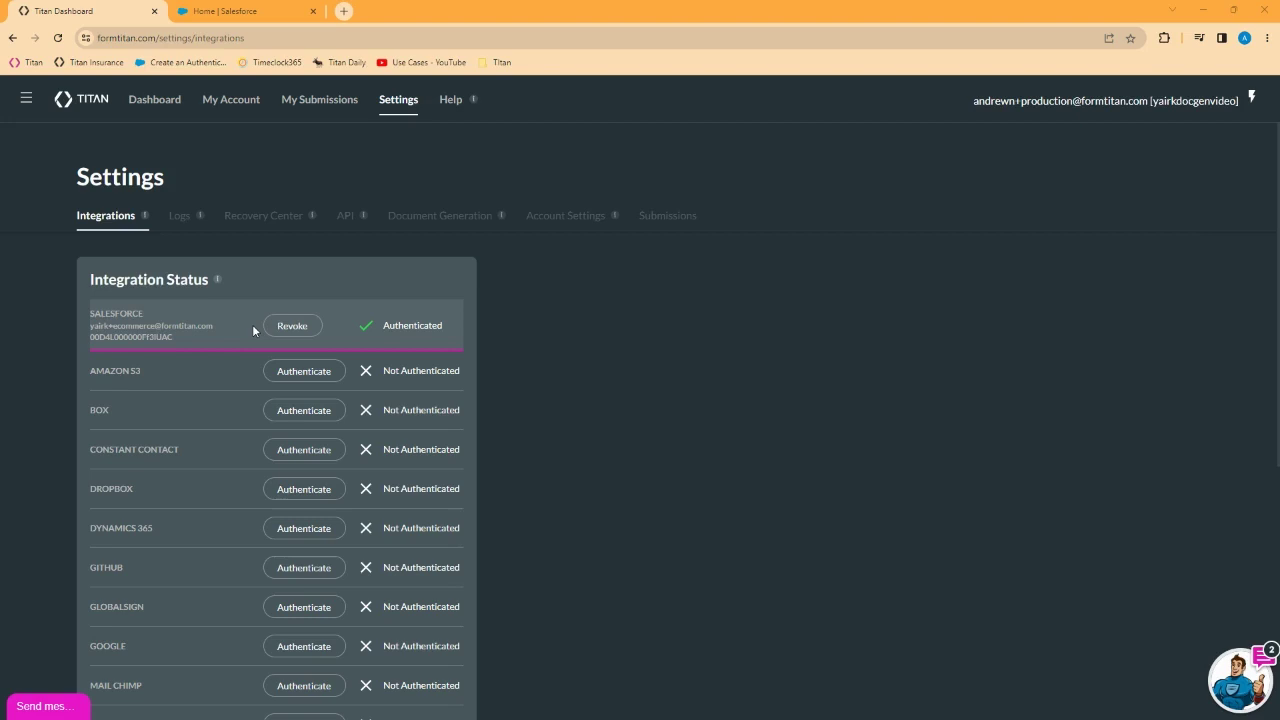
pyautogui.click(461, 221)
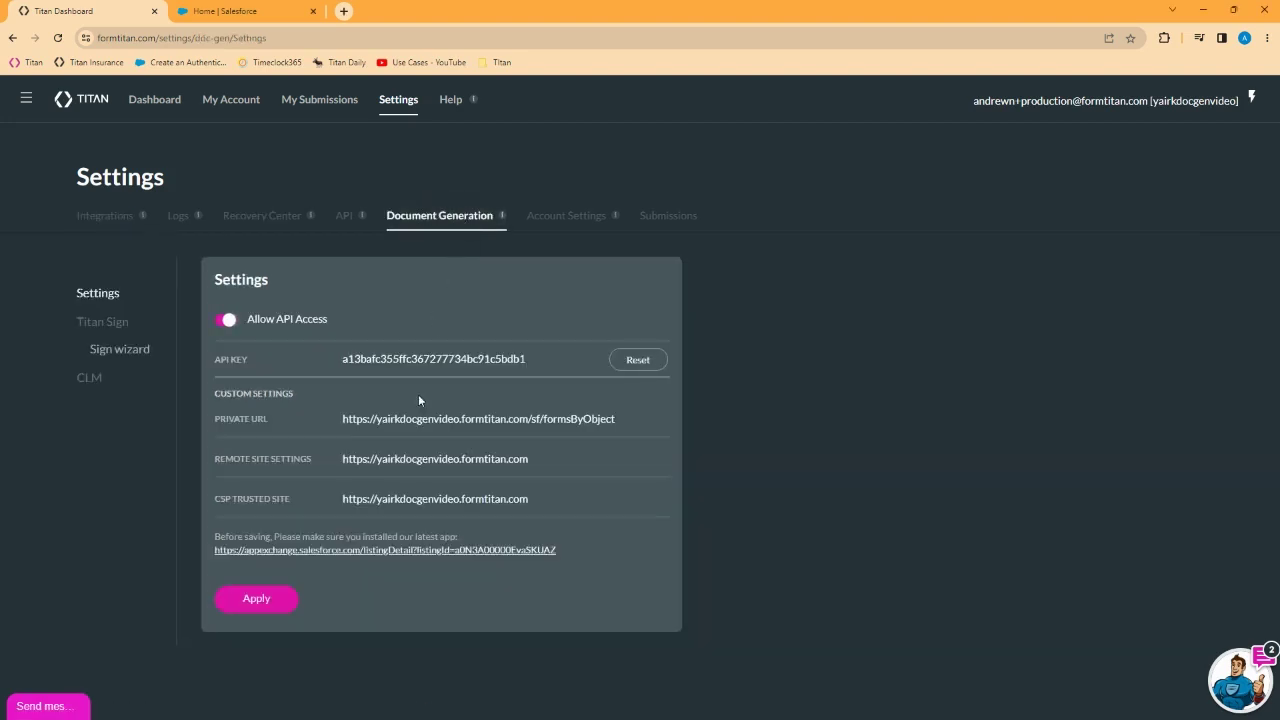
# Step: Get the Titan package on AppExchange, logging in with a Google Trailblazer account
pyautogui.click(403, 551)
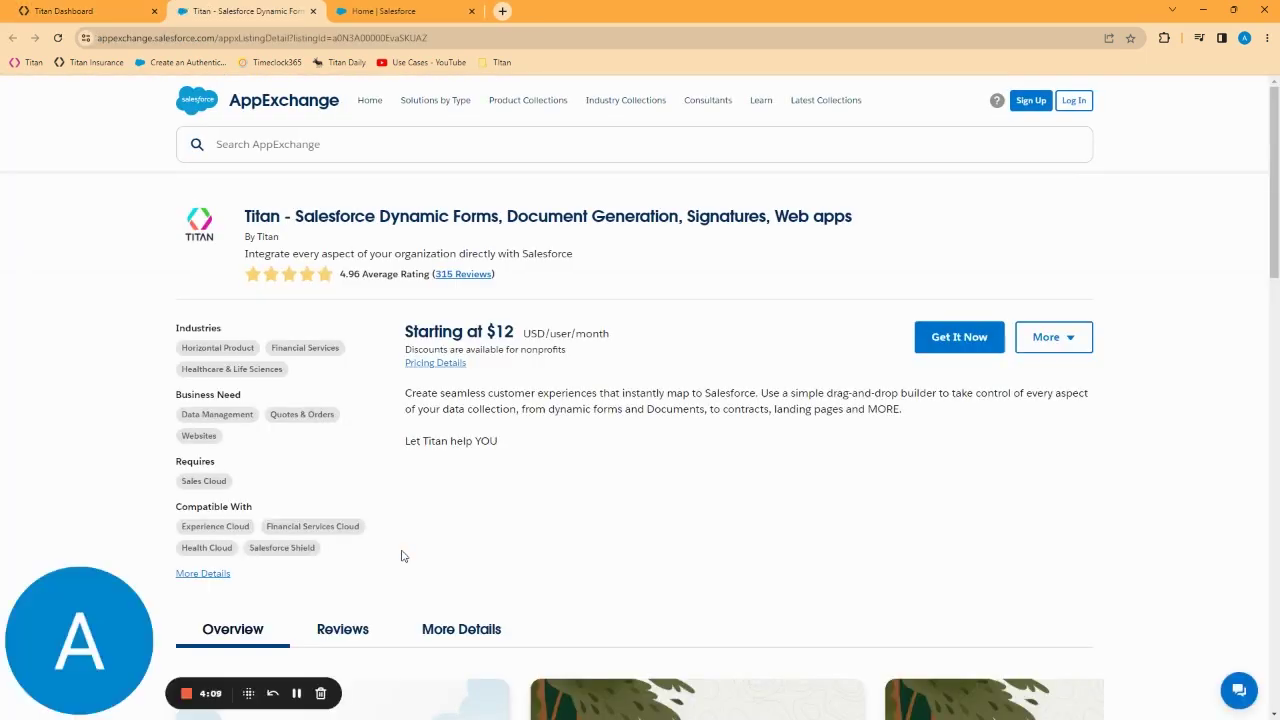
pyautogui.click(959, 339)
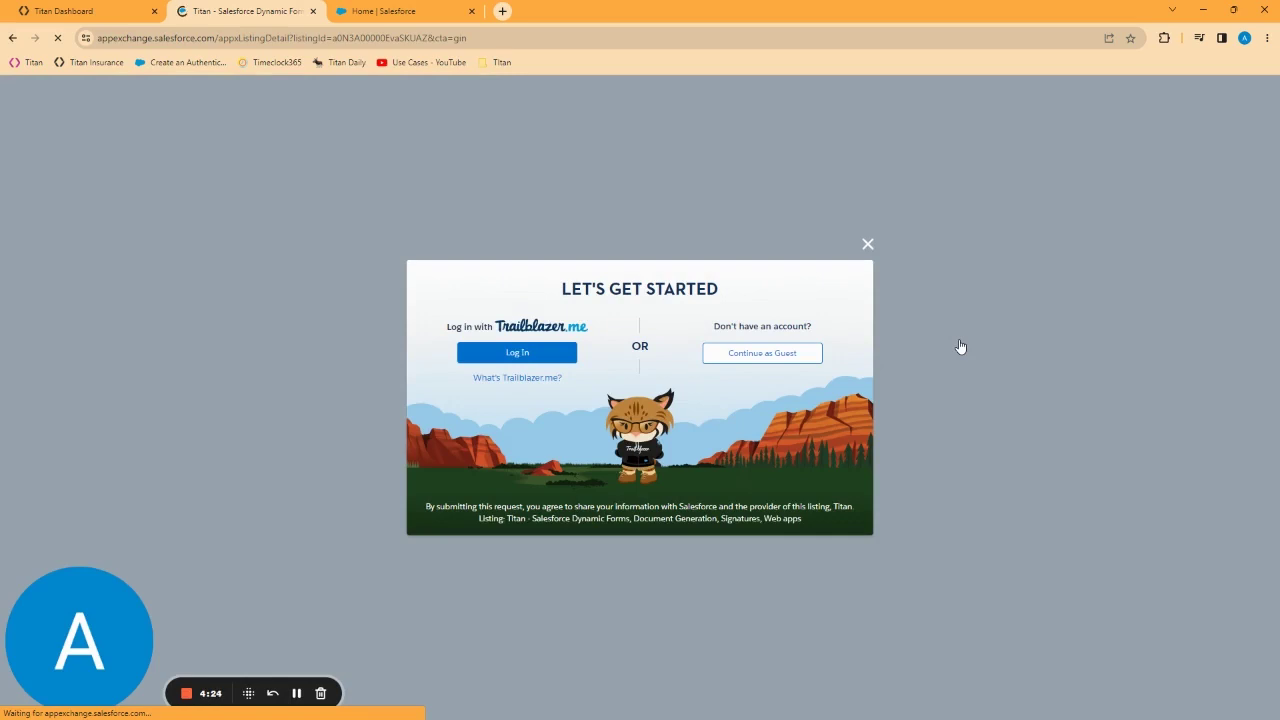
pyautogui.click(515, 354)
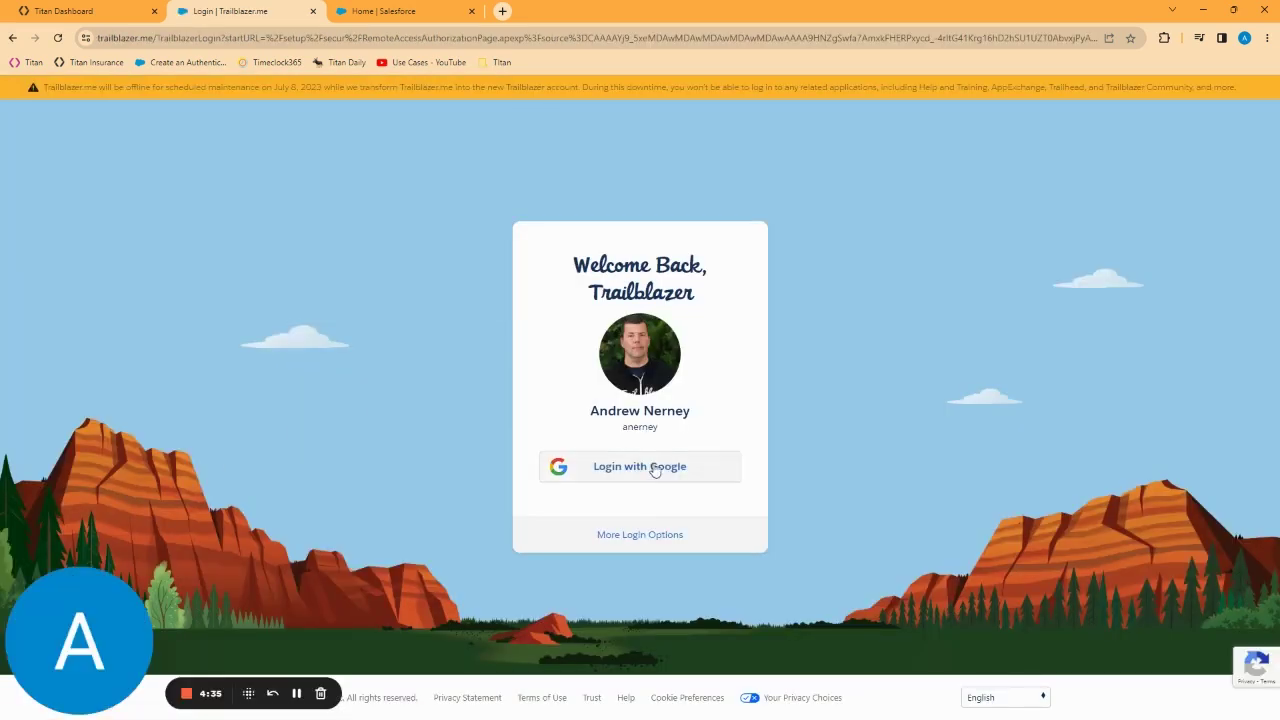
pyautogui.click(655, 471)
pyautogui.click(606, 414)
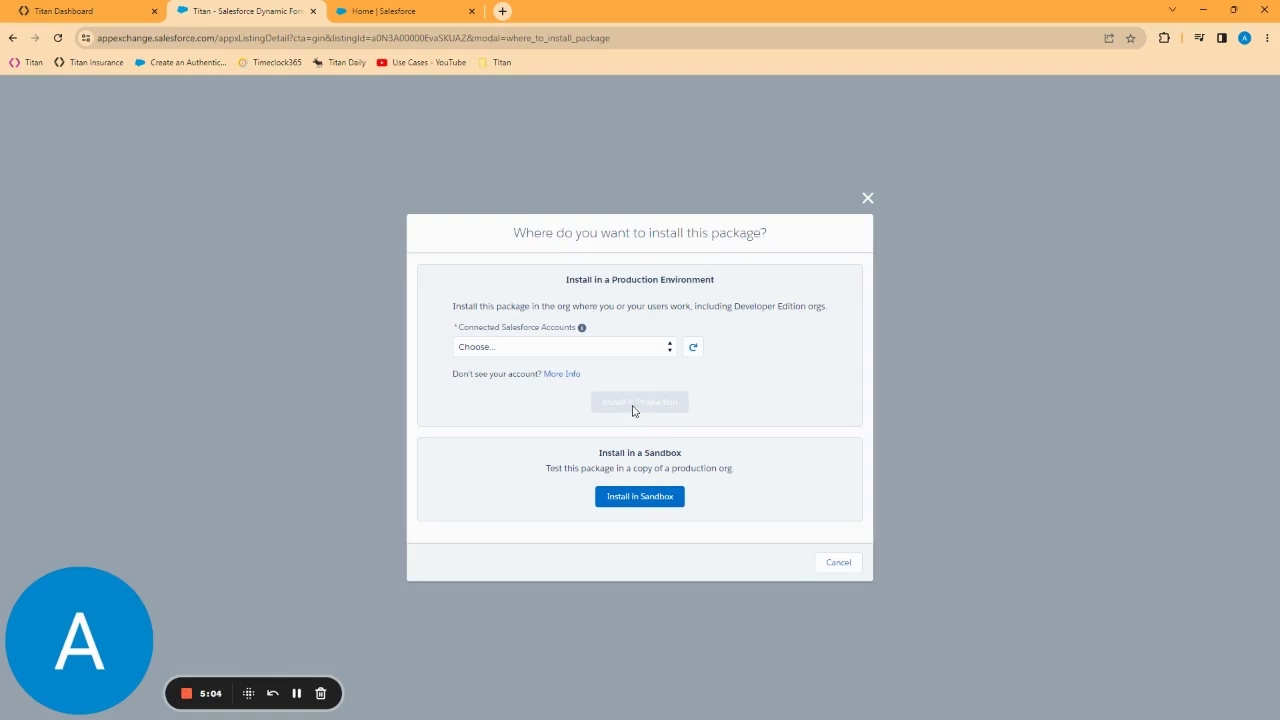
# Step: Pick the connected Salesforce org, install in production, and agree to the terms
pyautogui.click(636, 351)
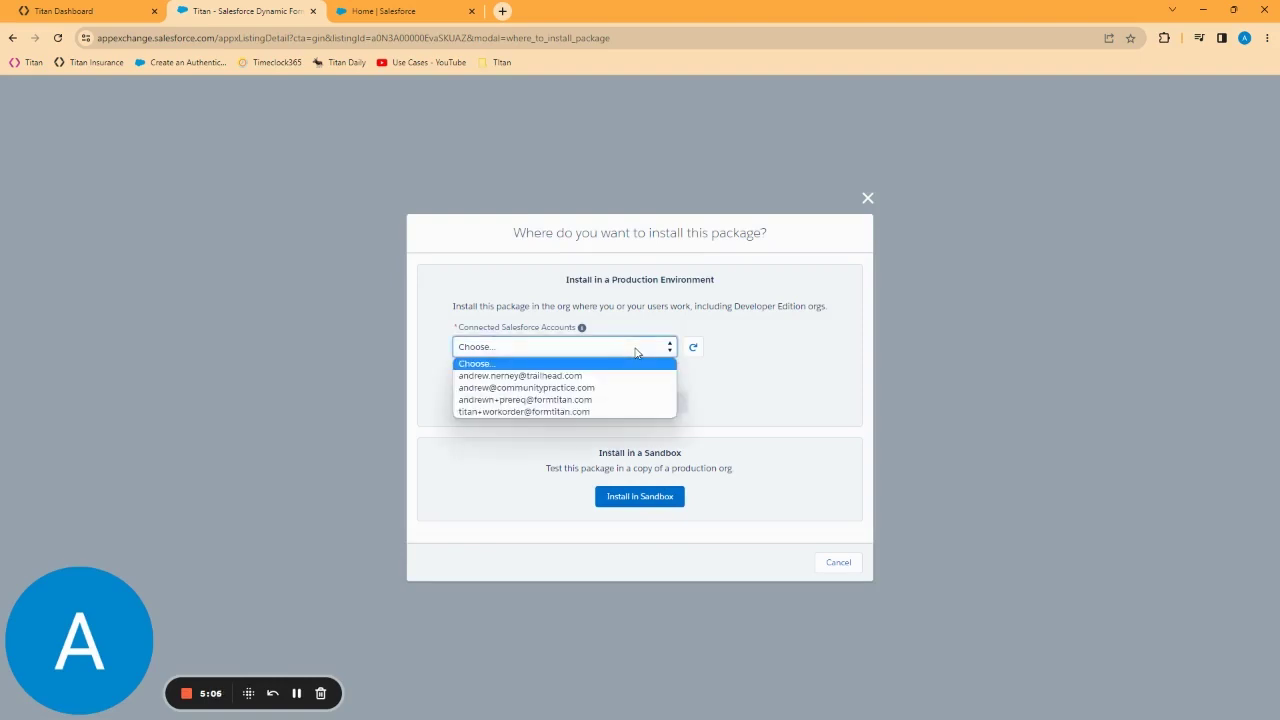
pyautogui.click(565, 399)
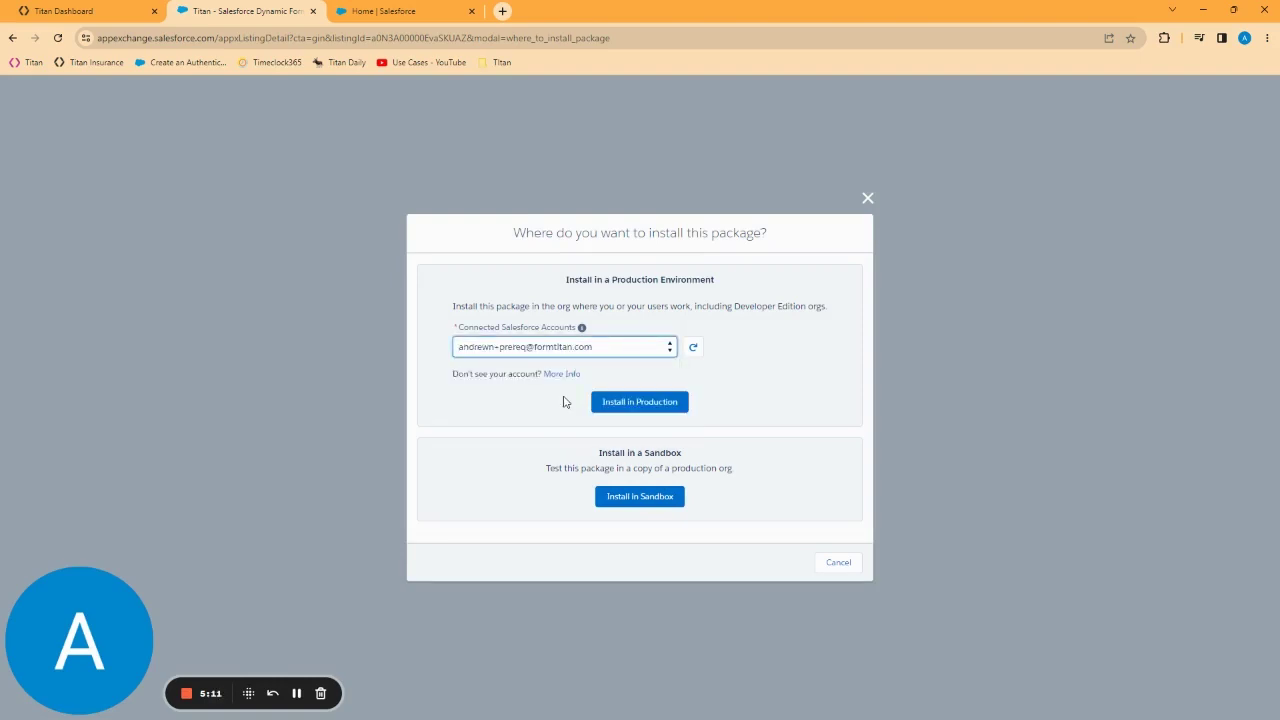
pyautogui.click(632, 404)
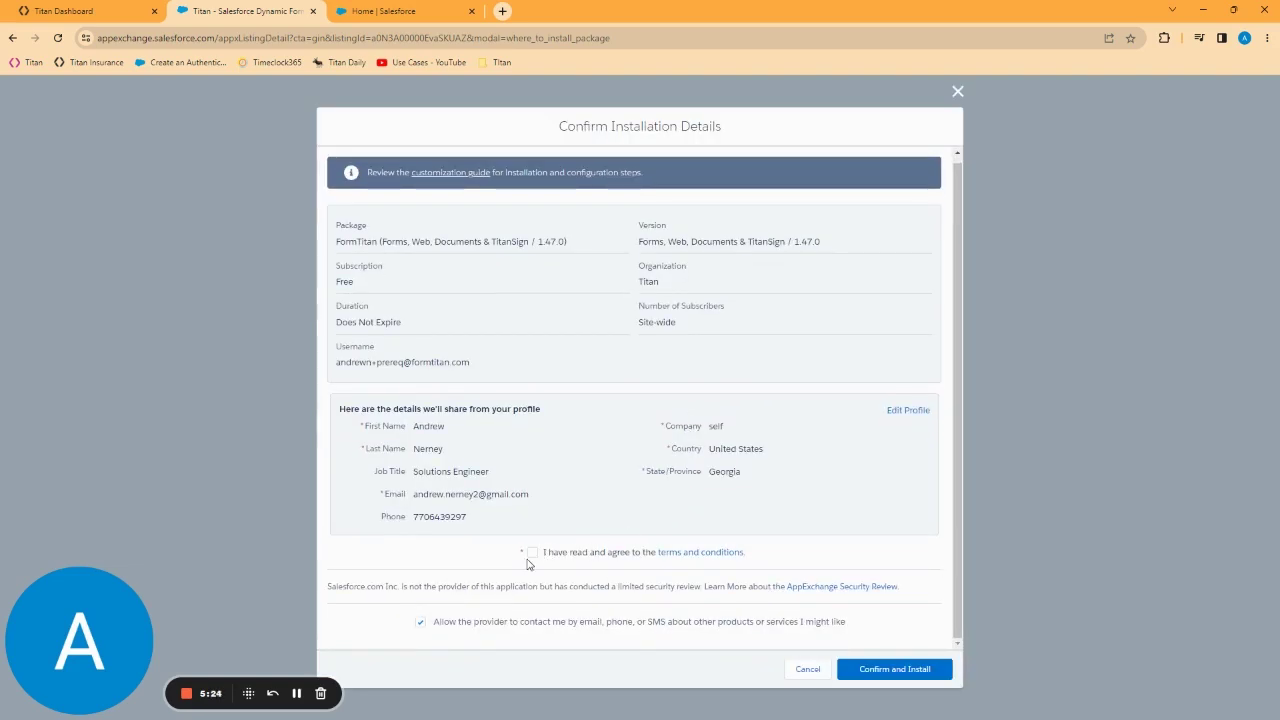
pyautogui.click(532, 553)
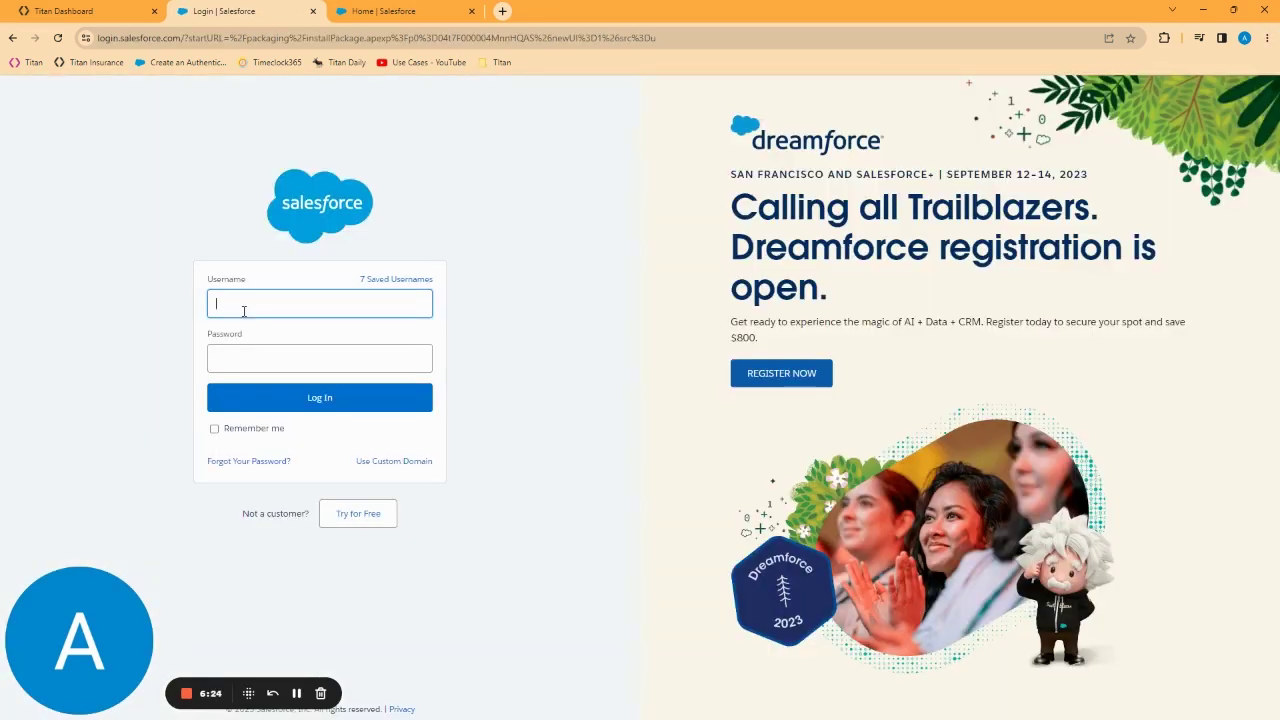
# Step: Log in to the Salesforce org with the admin username and password
pyautogui.press('Tab')
pyautogui.write('**********')
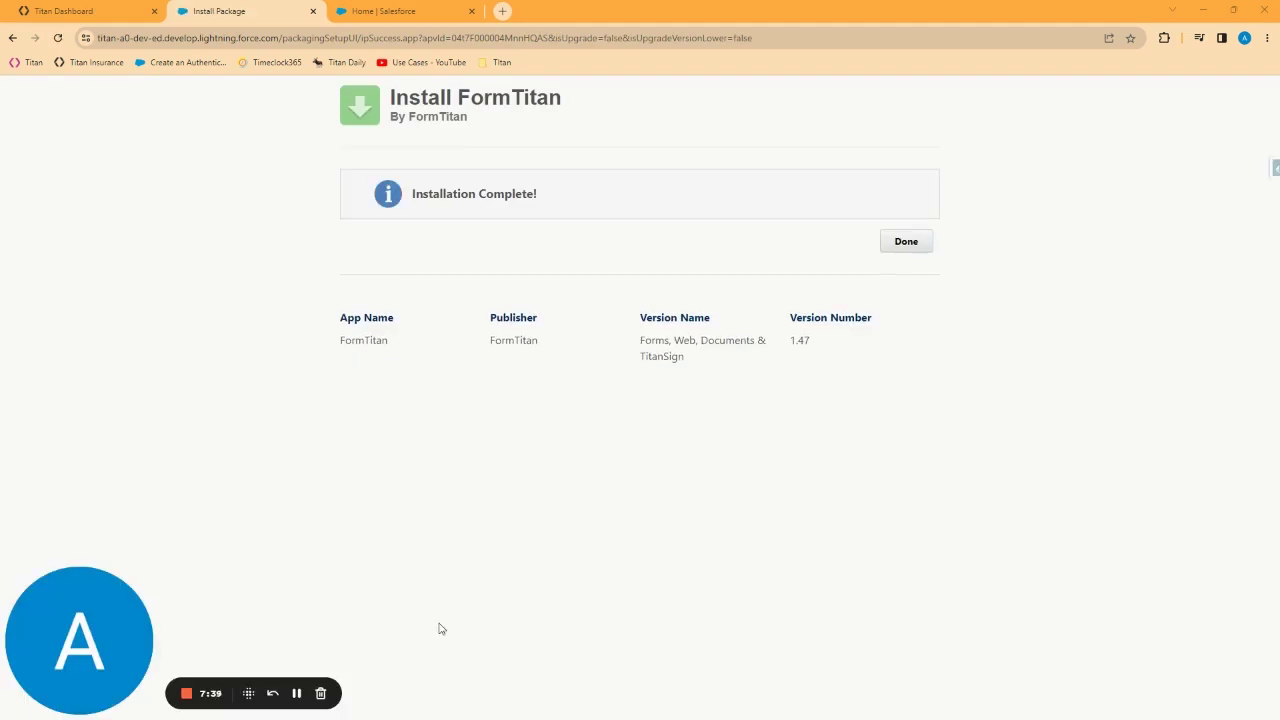
# Step: Finish the install and confirm FormTitan 1.47 appears under Installed Packages
pyautogui.click(900, 241)
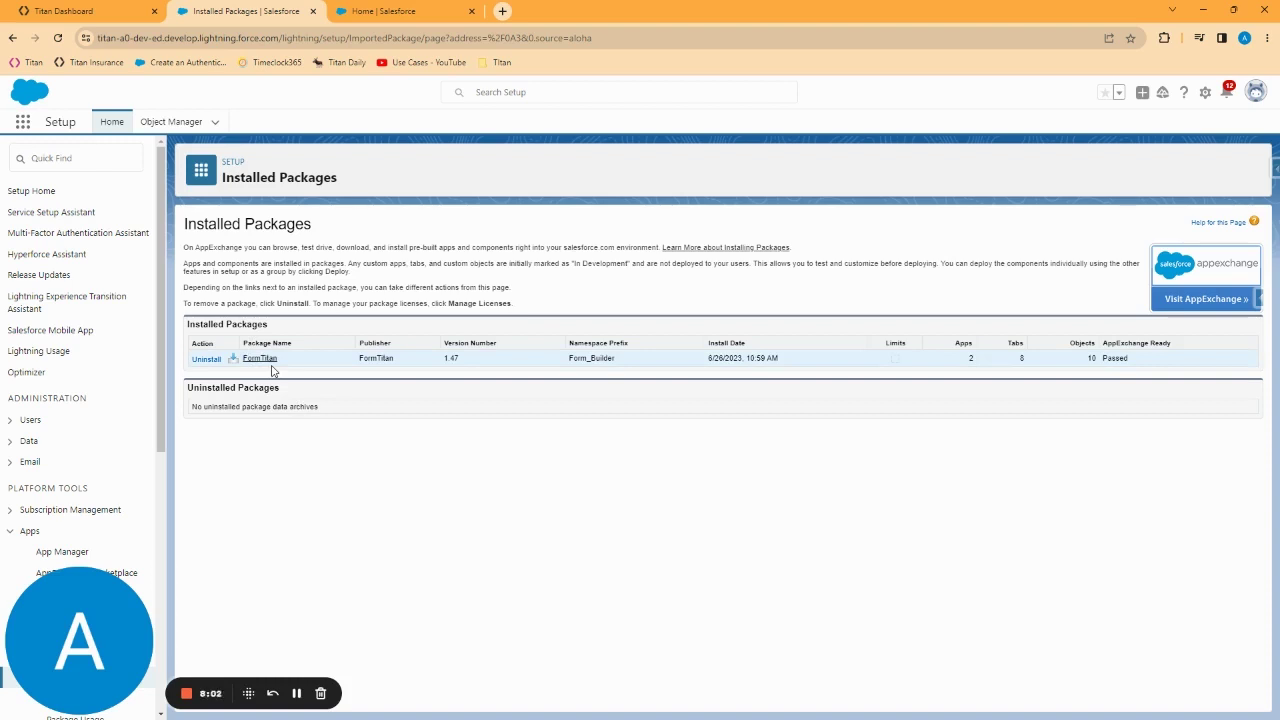
# Step: Find Permission Sets via Quick Find 'permission' and go to page 2 listing Titan User
pyautogui.click(92, 152)
pyautogui.write('permission')
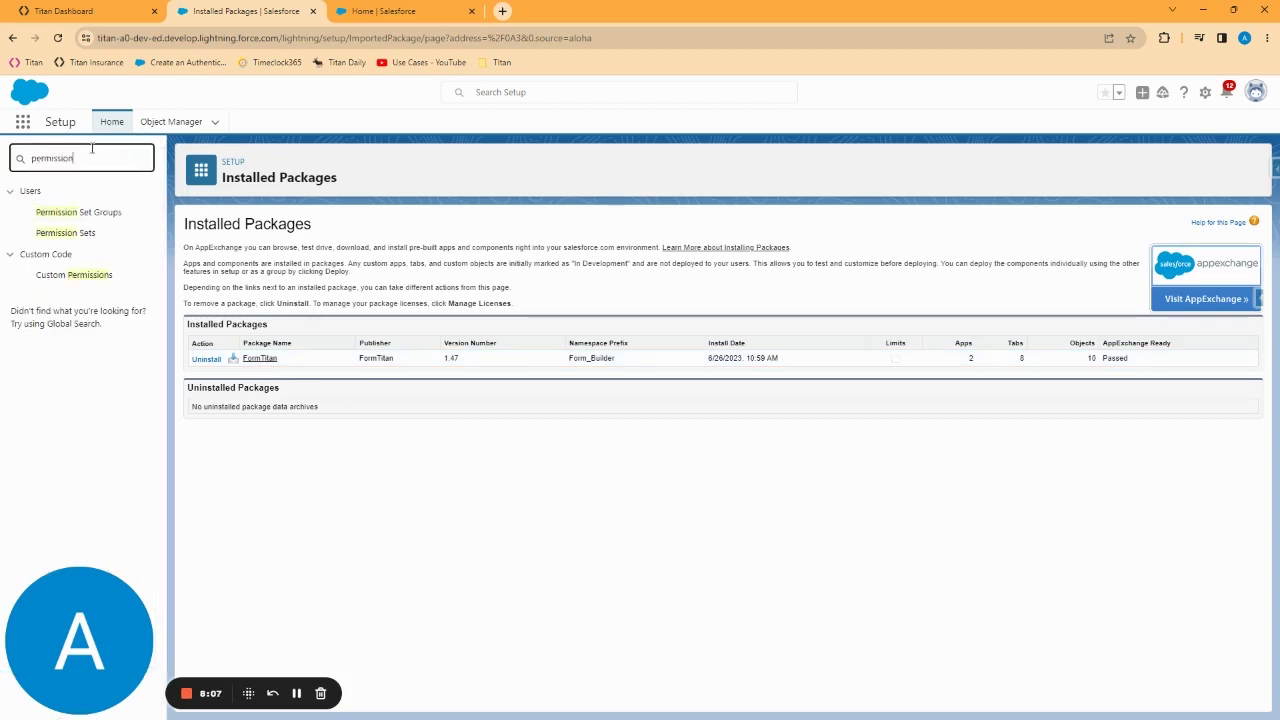
pyautogui.click(72, 236)
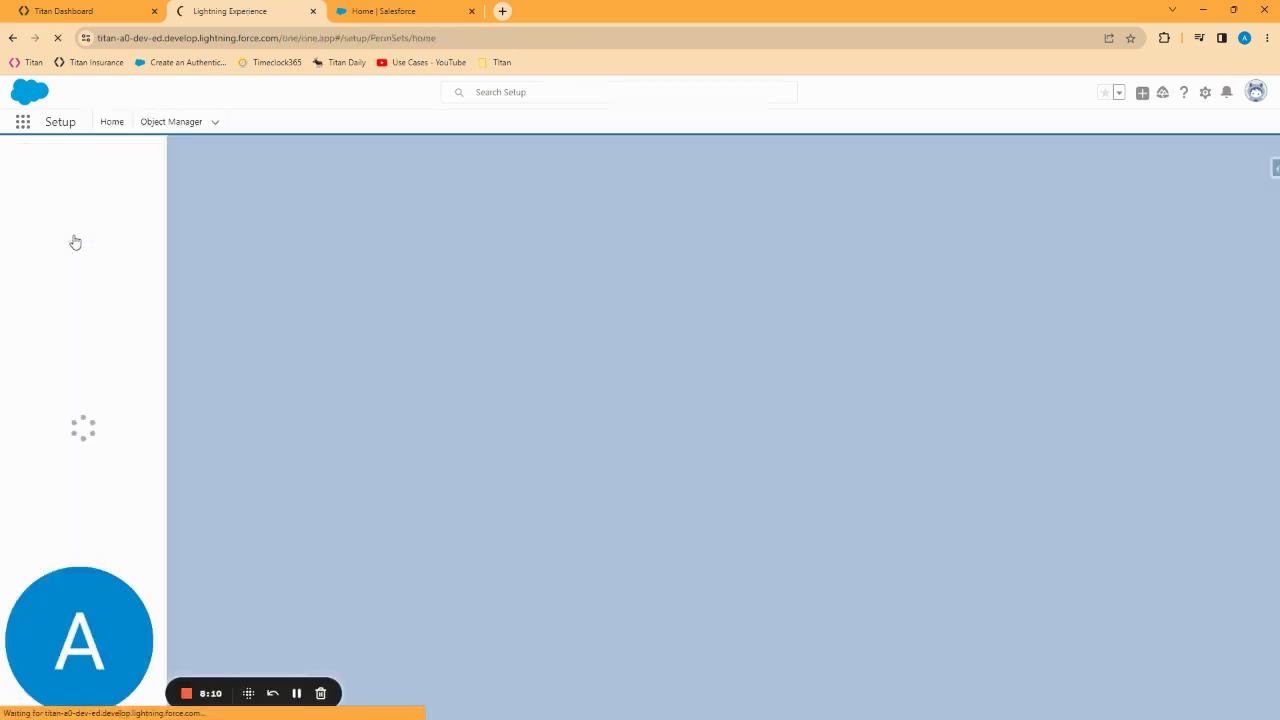
pyautogui.scroll(-1, 520, 600)
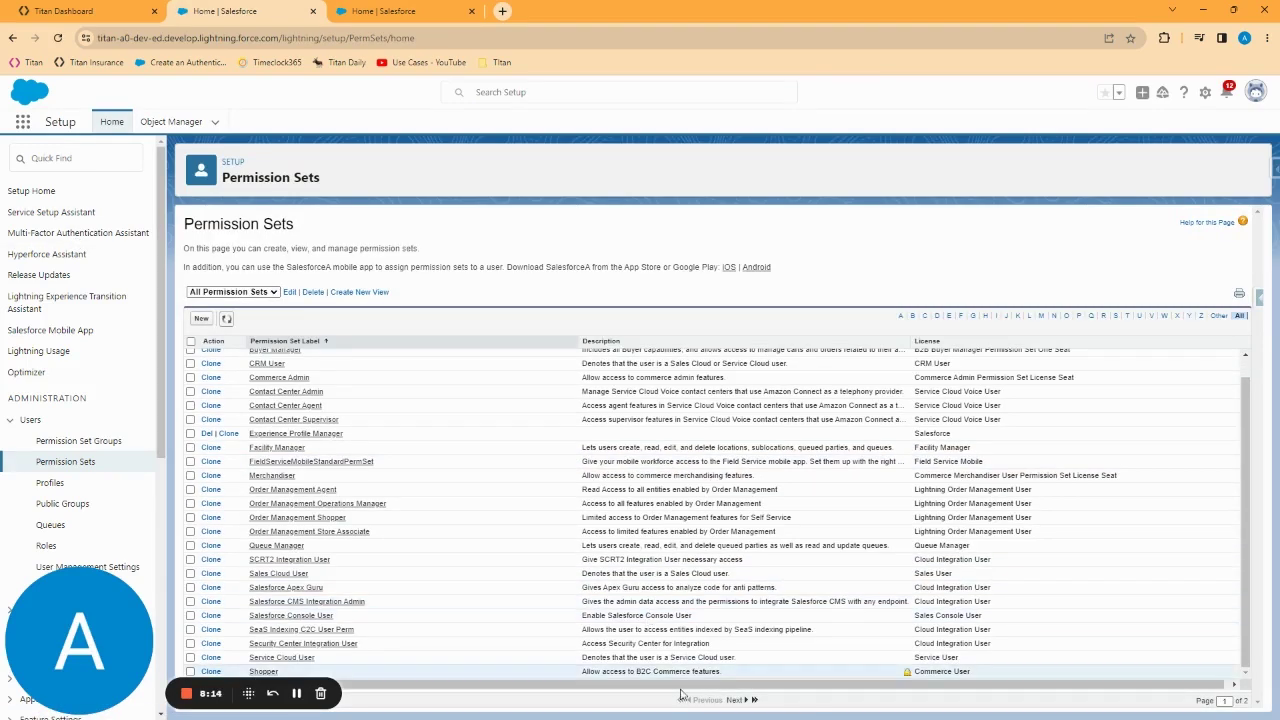
pyautogui.click(736, 700)
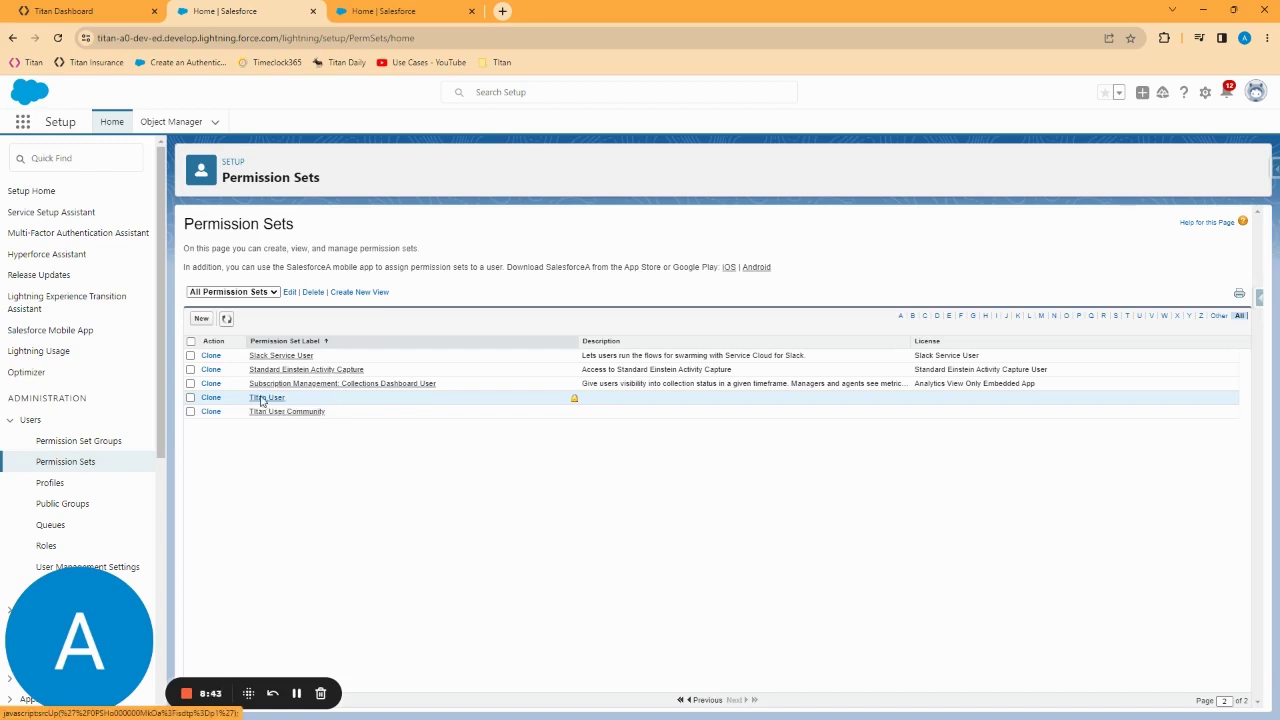
# Step: Assign the Titan User permission set to the System Administrator with no expiration date
pyautogui.click(261, 399)
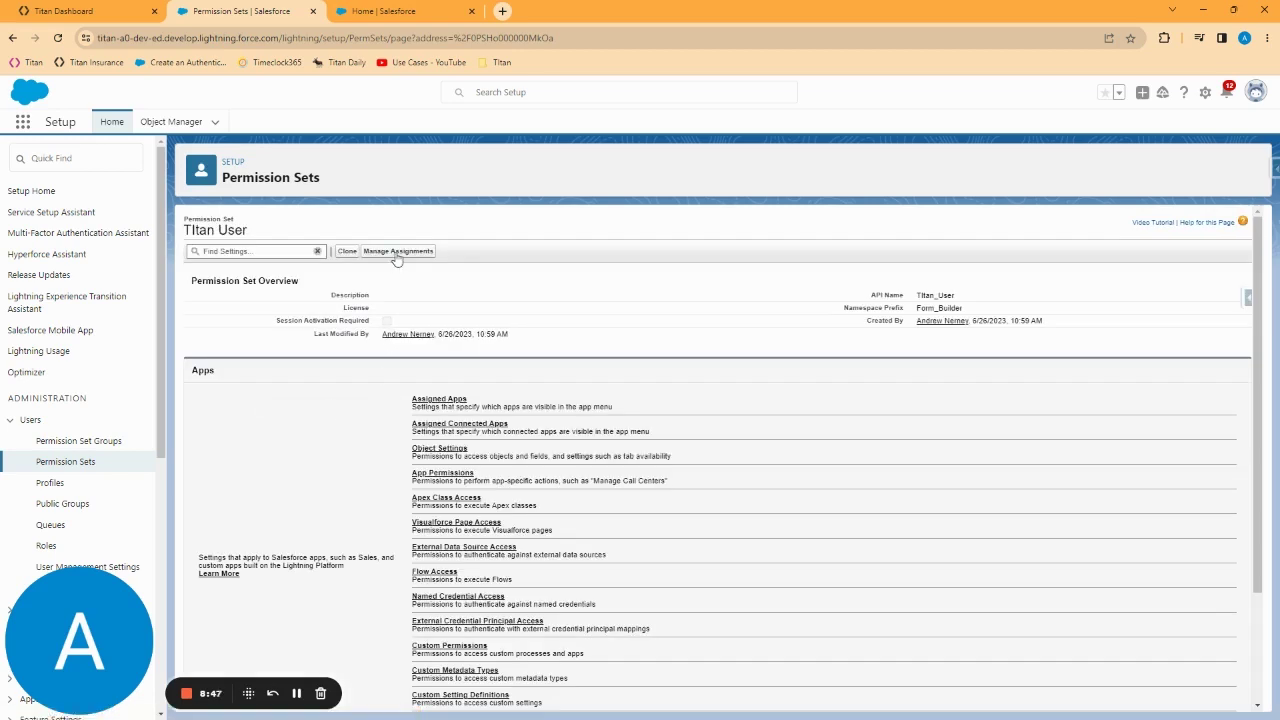
pyautogui.click(397, 251)
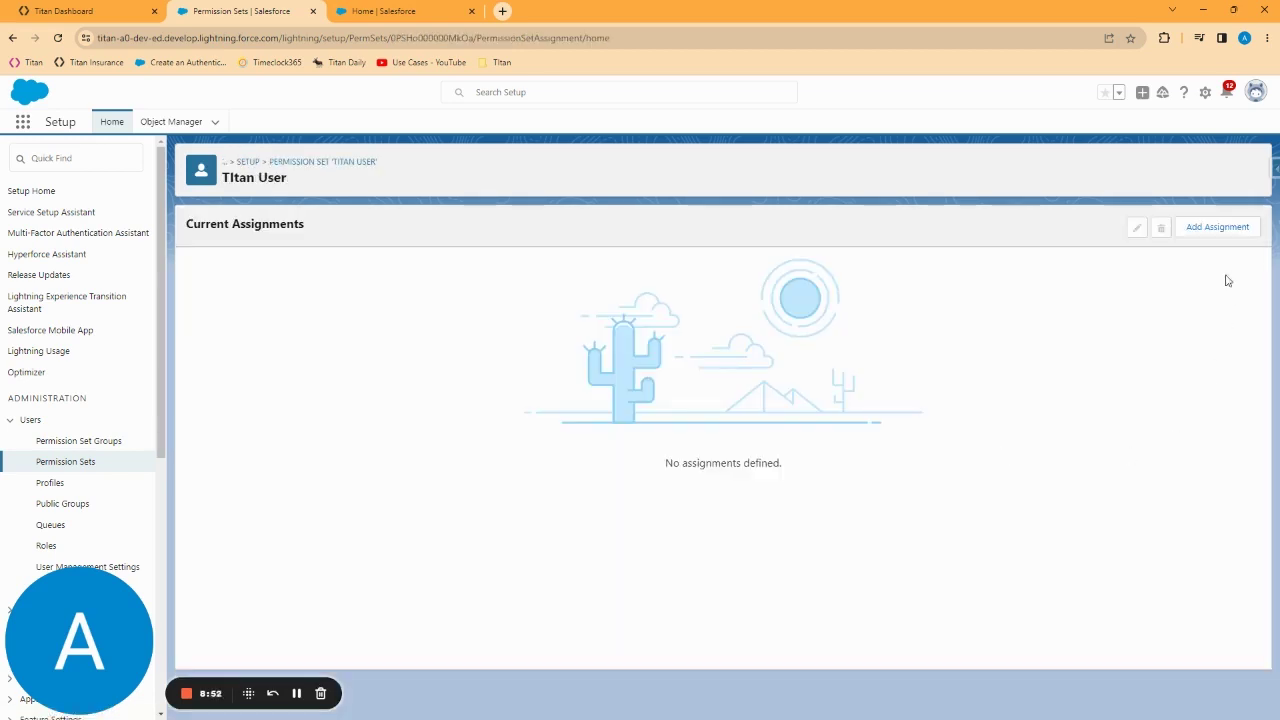
pyautogui.click(1222, 227)
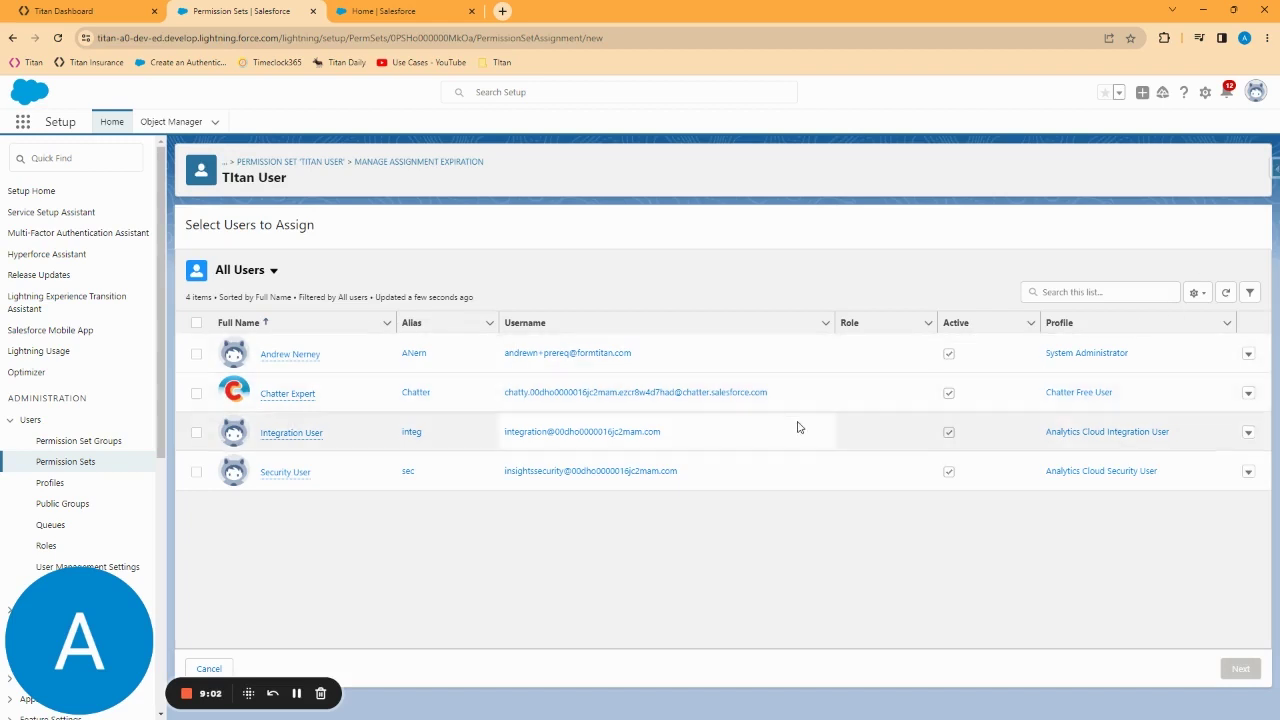
pyautogui.click(196, 356)
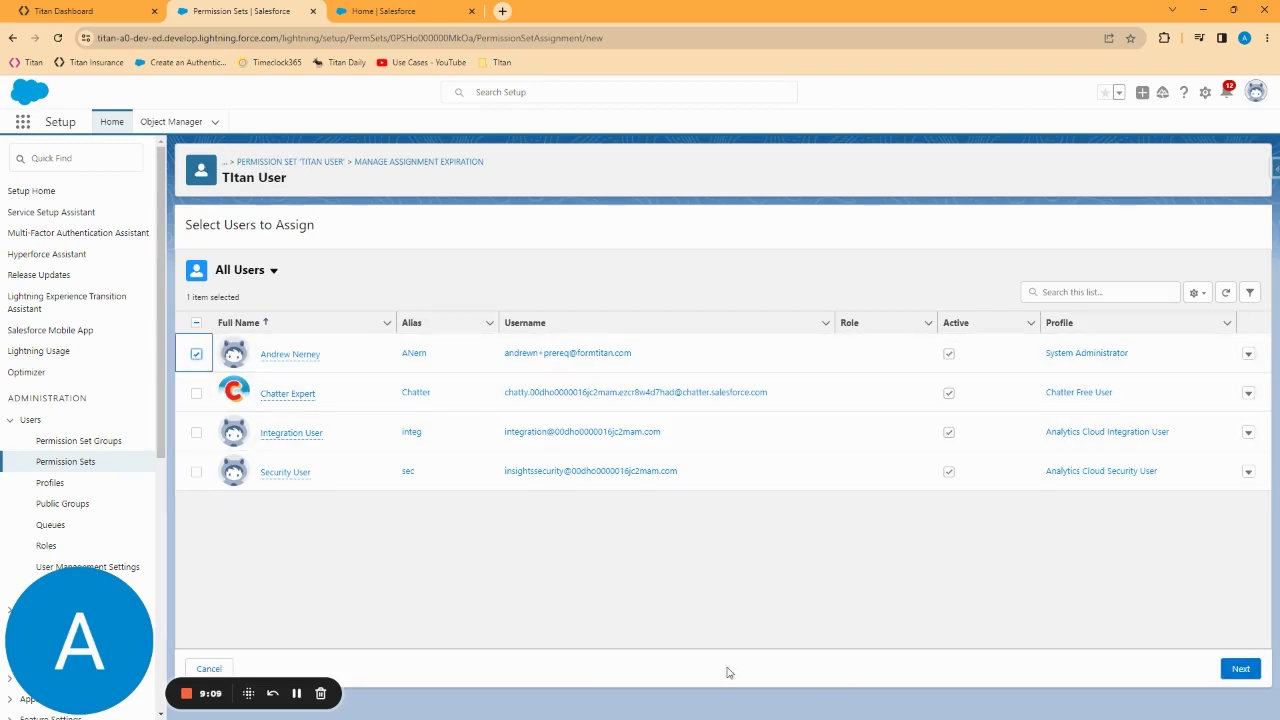
pyautogui.click(1242, 670)
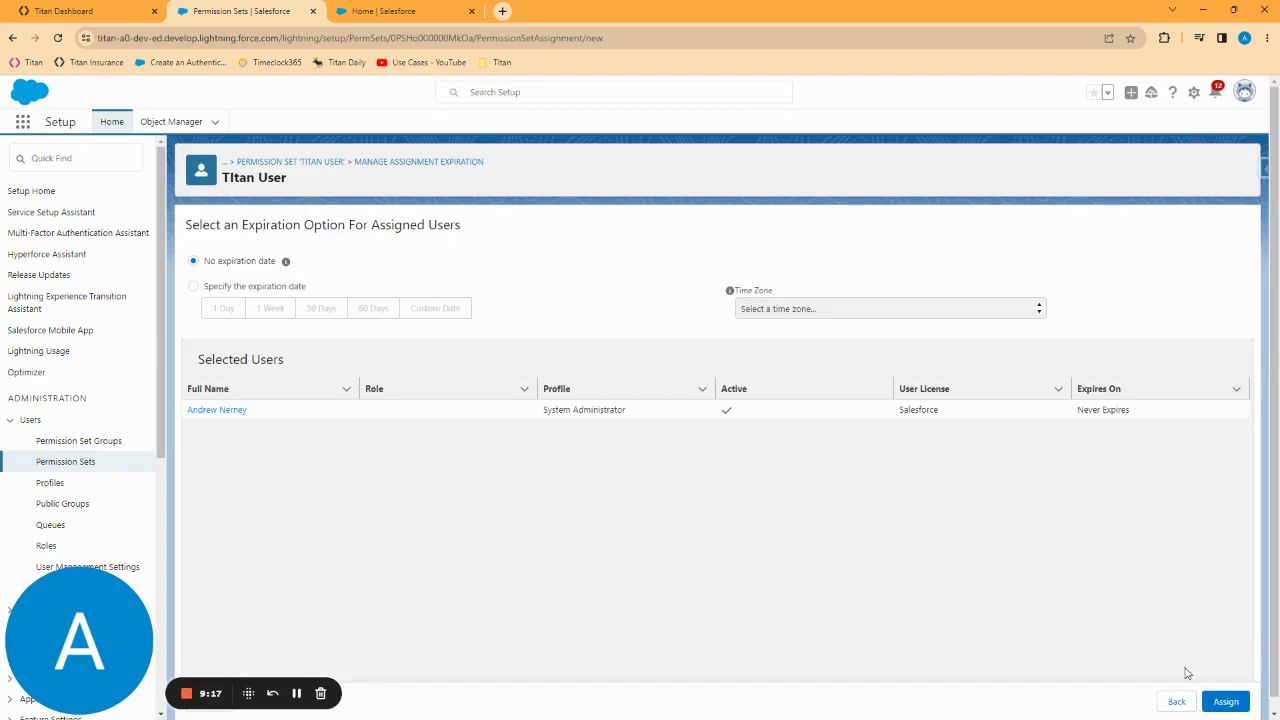
pyautogui.click(1228, 701)
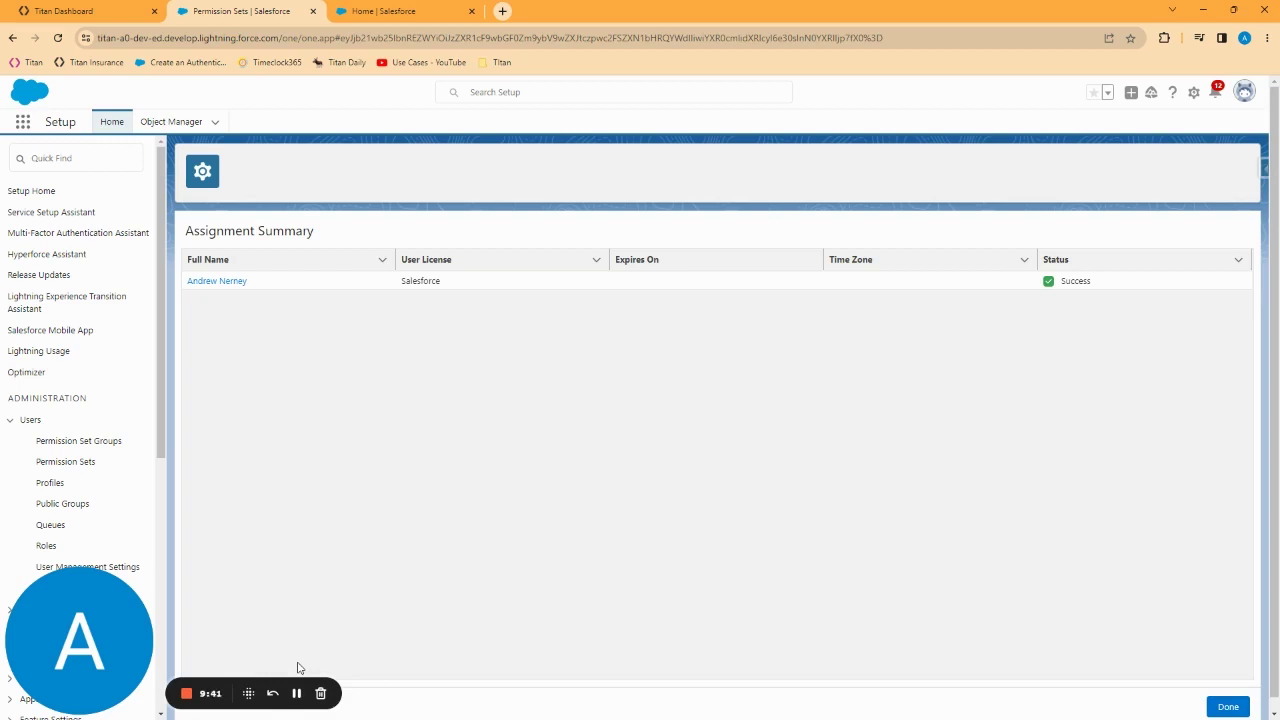
# Step: Show the Titan API settings with API access enabled for Objects and Submissions
pyautogui.click(79, 10)
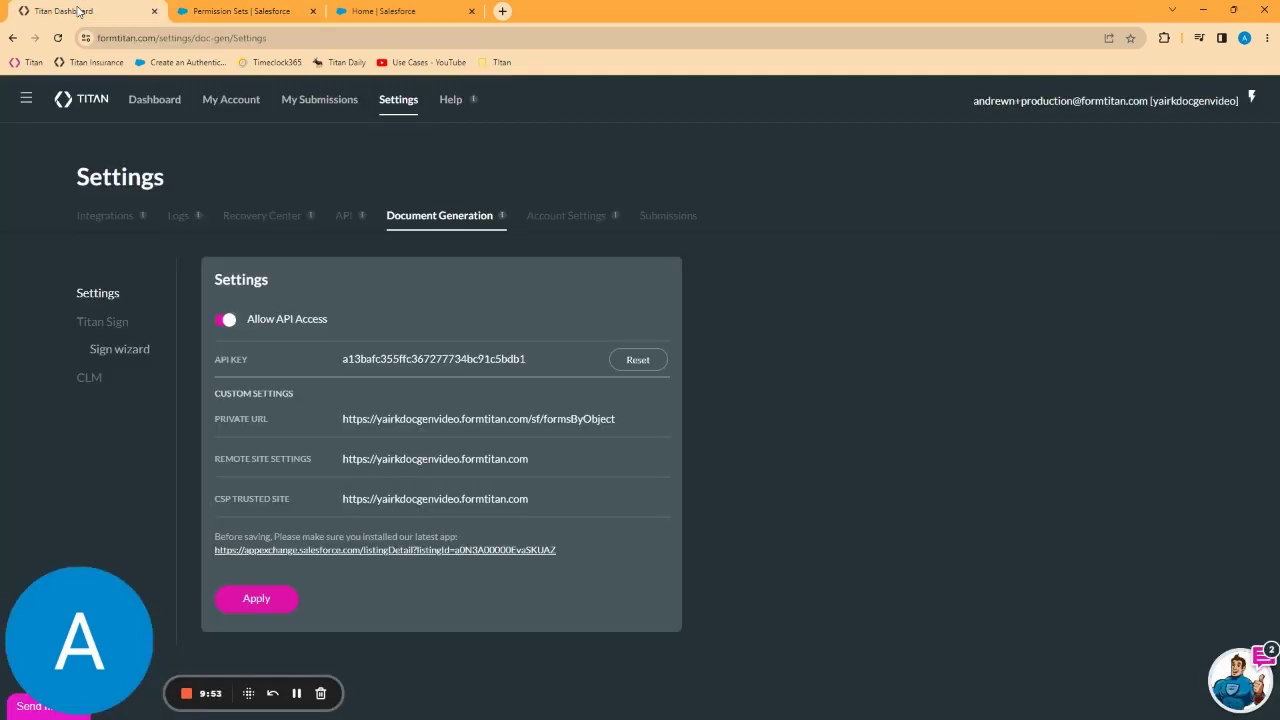
pyautogui.click(345, 222)
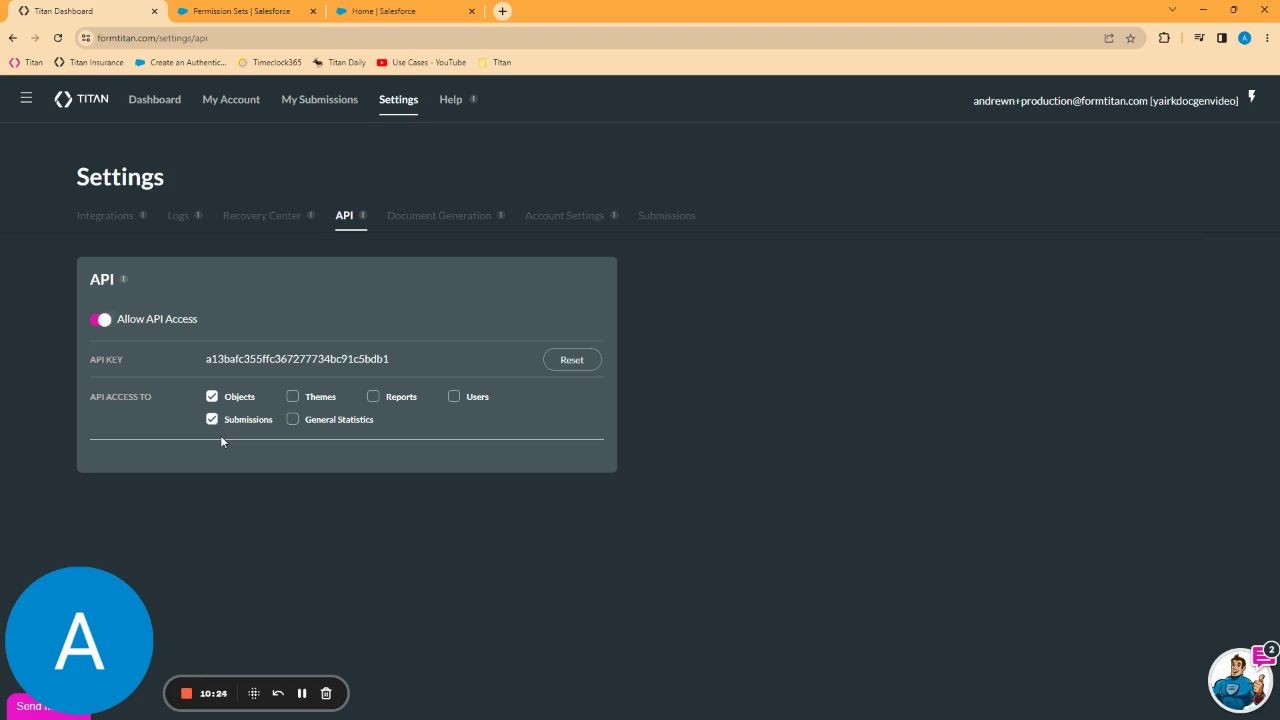
# Step: Apply the Document Generation settings with API access and the private, remote-site and CSP URLs
pyautogui.click(445, 220)
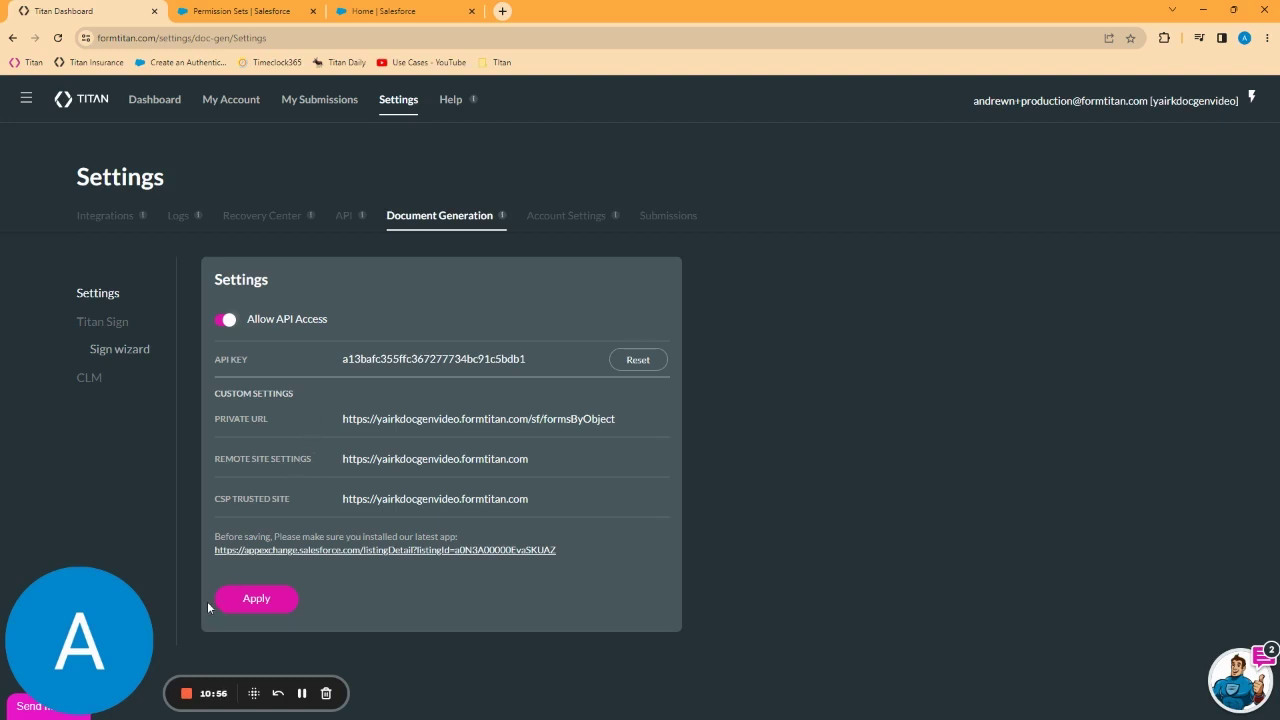
pyautogui.click(251, 604)
# Step: From My Account's Users page, start assigning new collaborators from the Salesforce user list
pyautogui.click(224, 102)
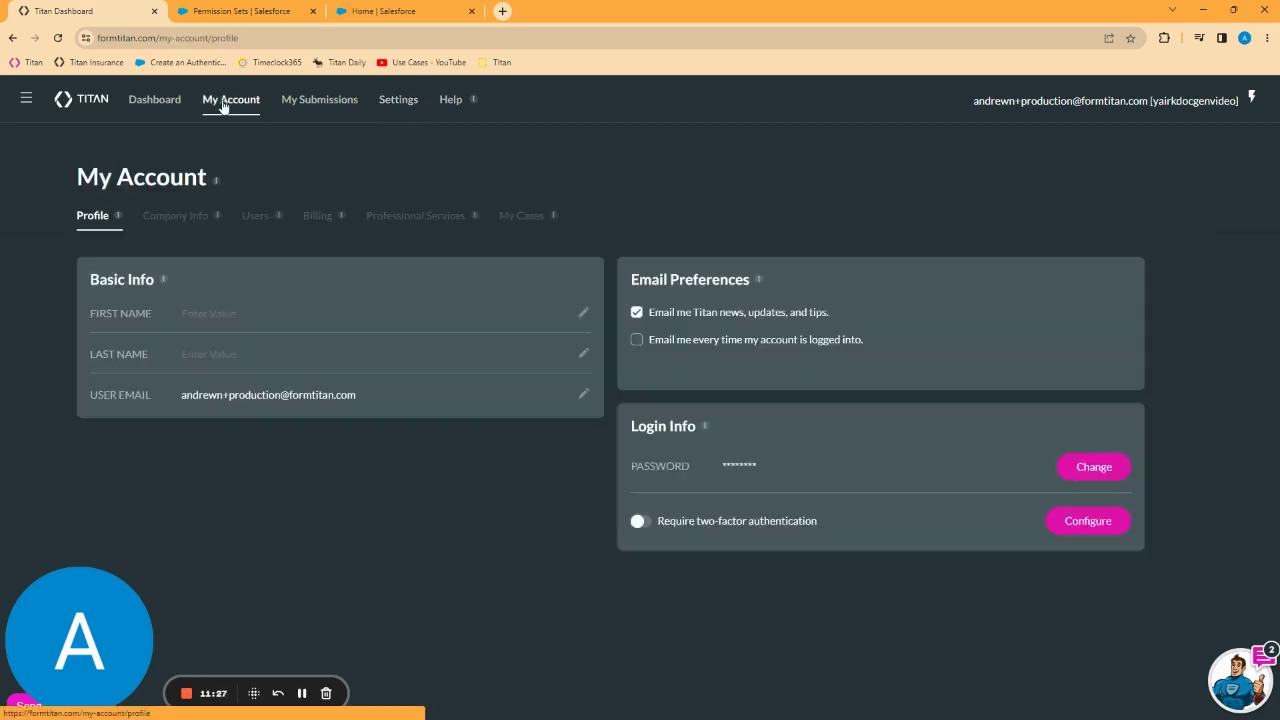
pyautogui.click(257, 217)
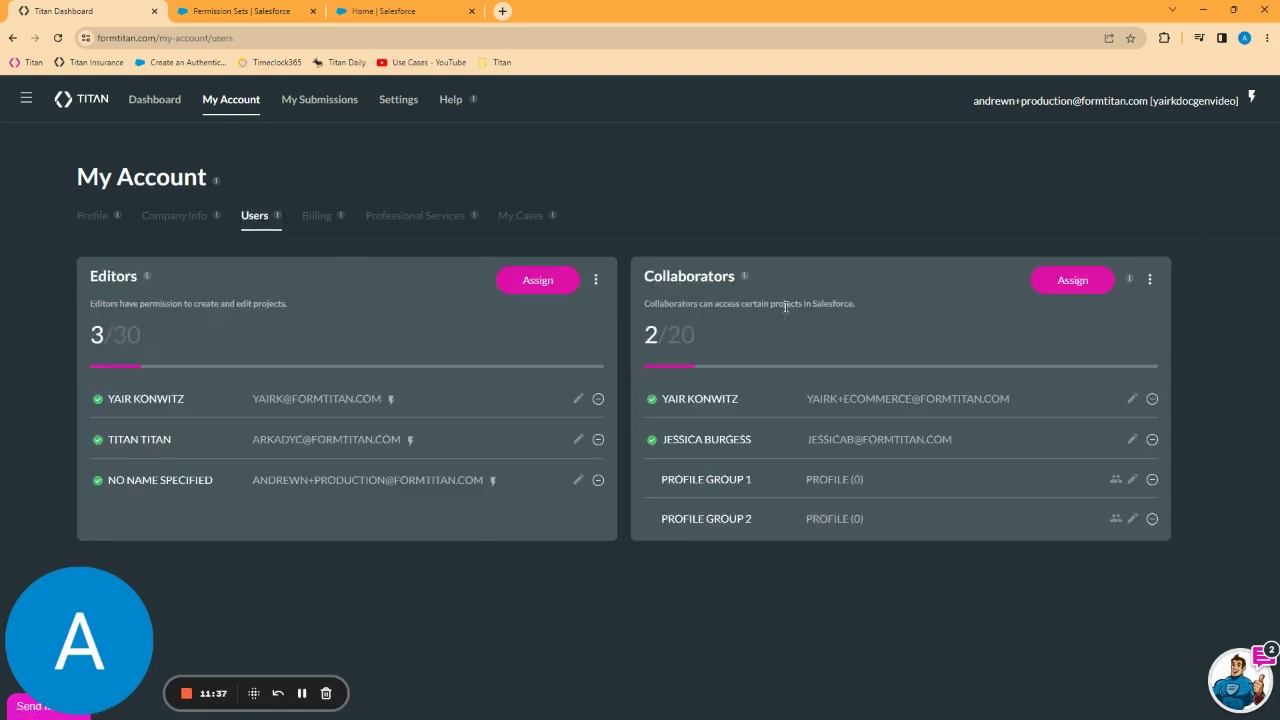
pyautogui.click(1062, 288)
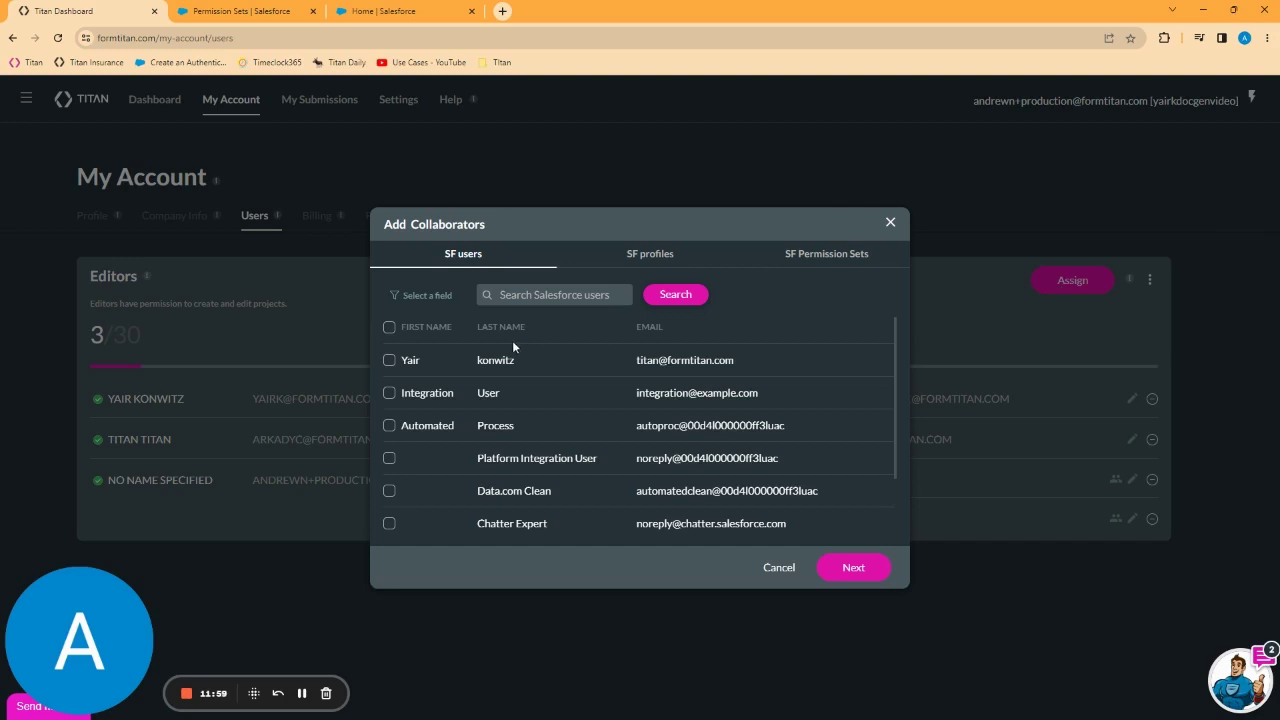
# Step: Add the System Administrator profile with Submit access to all forms and Sign access to Sign A Quote
pyautogui.click(642, 260)
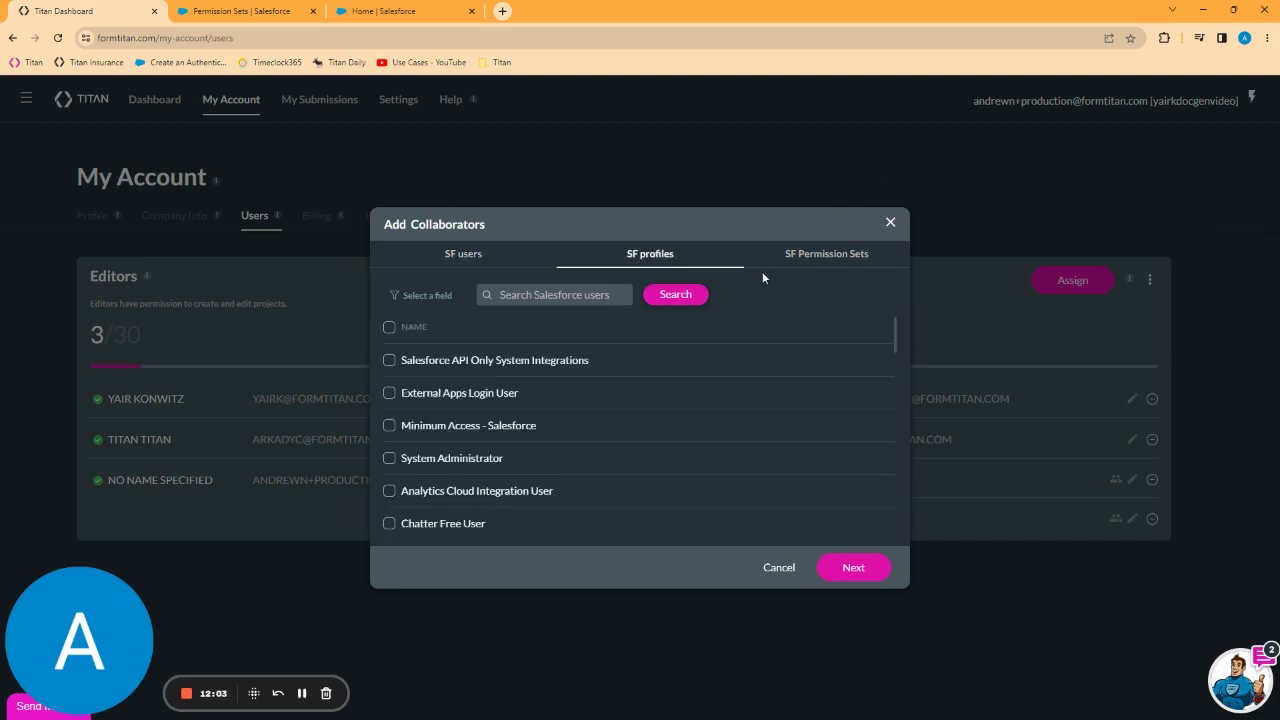
pyautogui.click(390, 460)
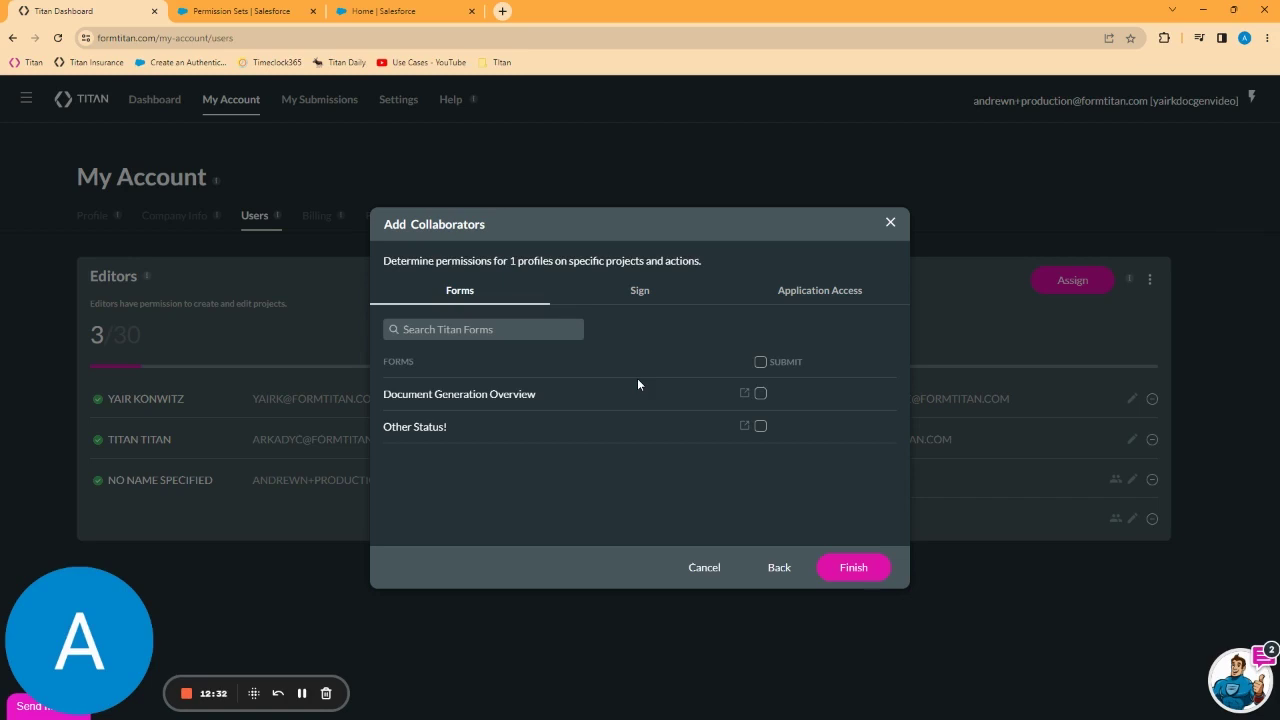
pyautogui.click(760, 363)
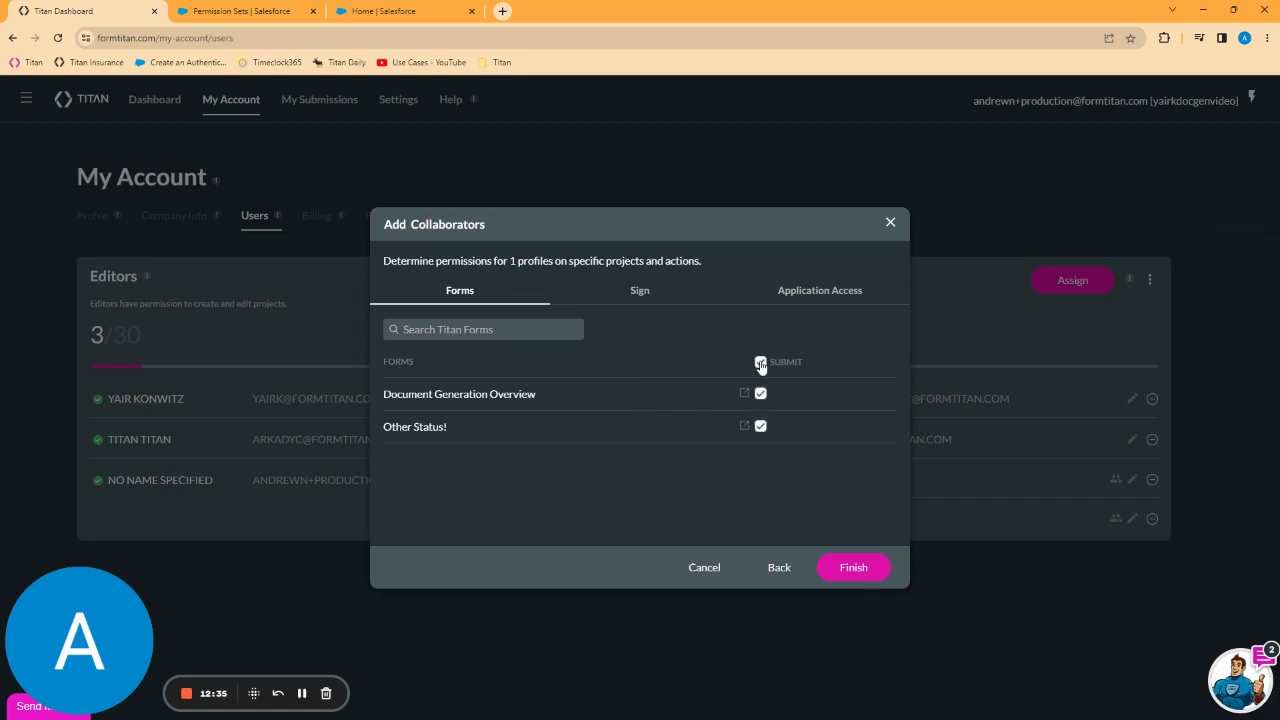
pyautogui.click(644, 299)
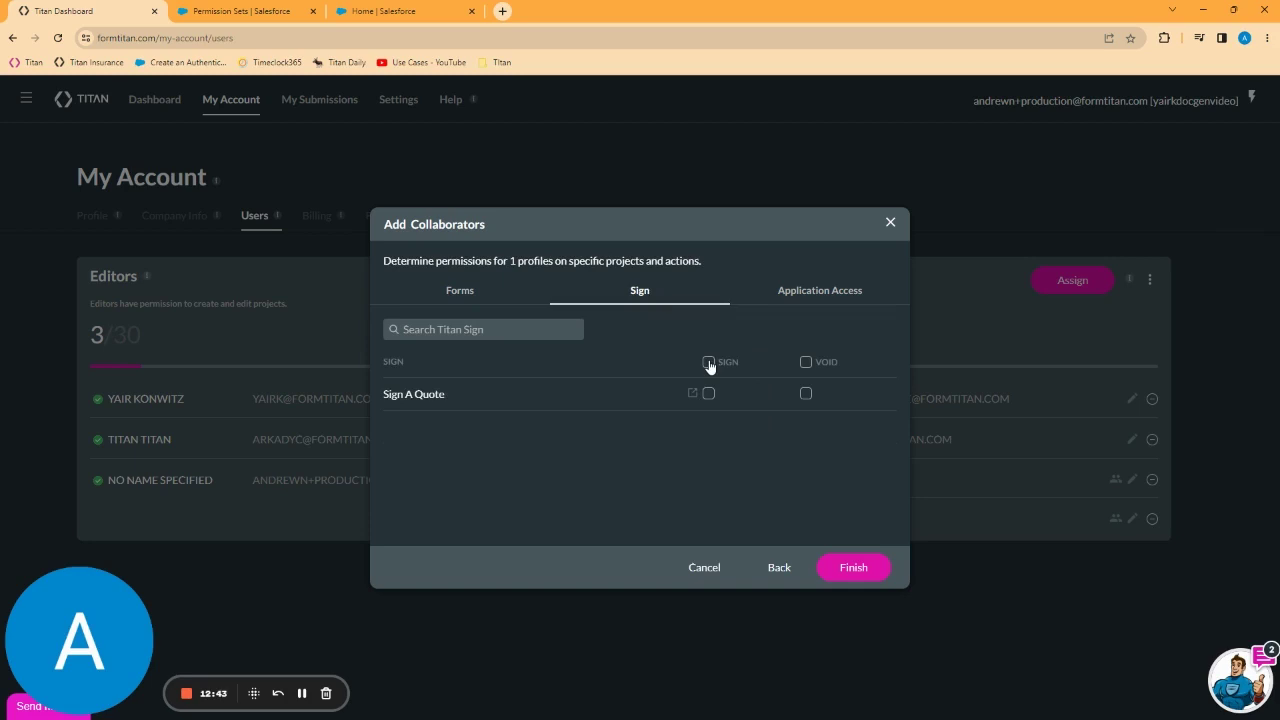
pyautogui.click(709, 363)
# Step: Finish adding the System Administrator profile so Profile Group 3 joins the Collaborators list
pyautogui.click(853, 567)
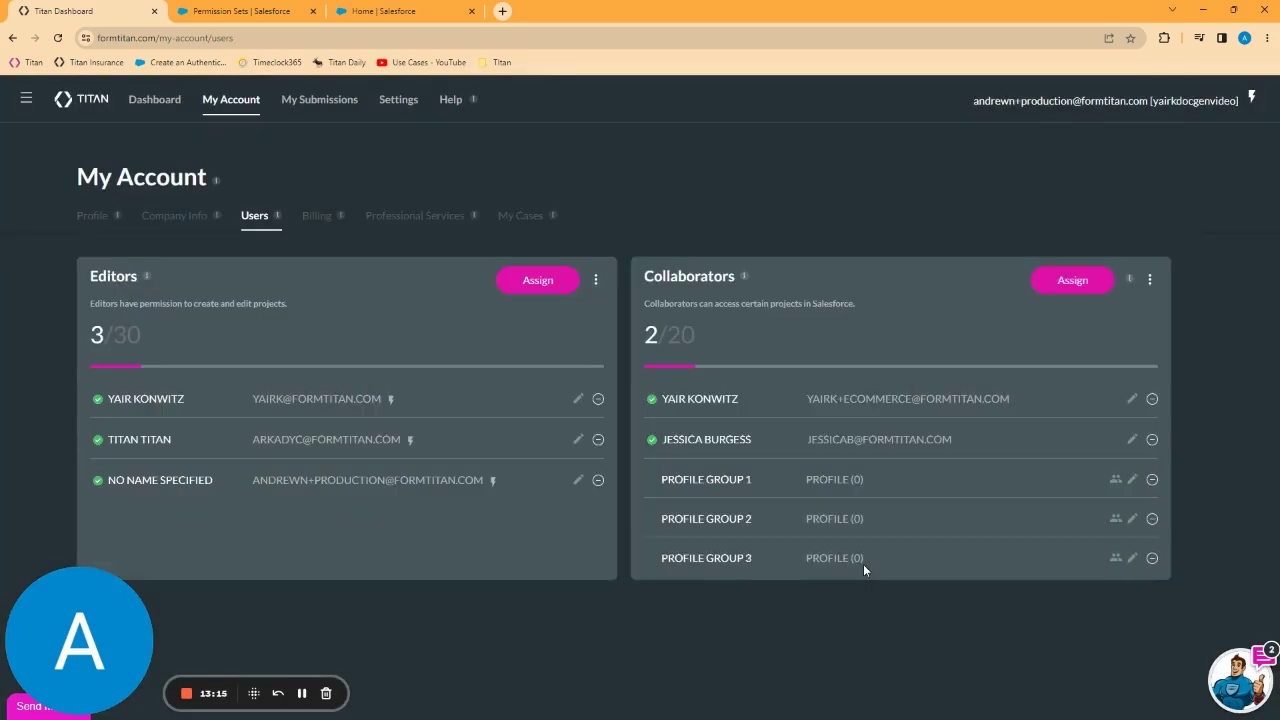